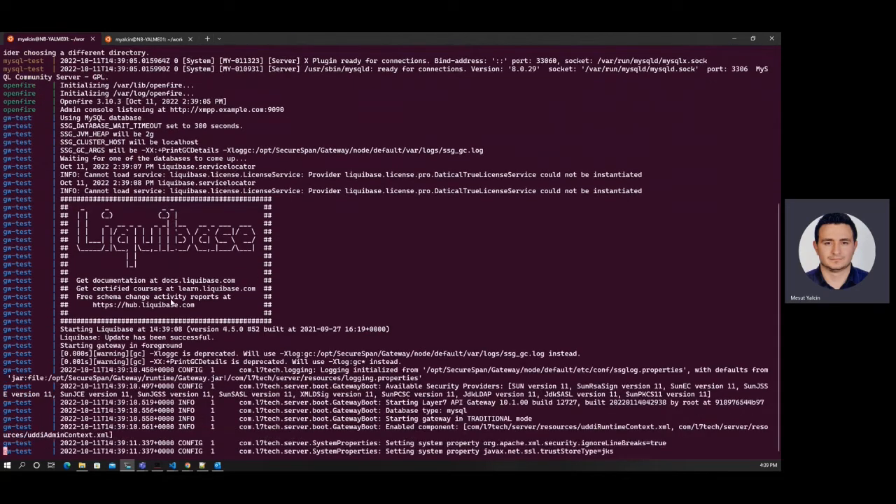
Step: Run docker ps -a in the second terminal tab to confirm gw-test, openfire and mysql-test are up
click(150, 39)
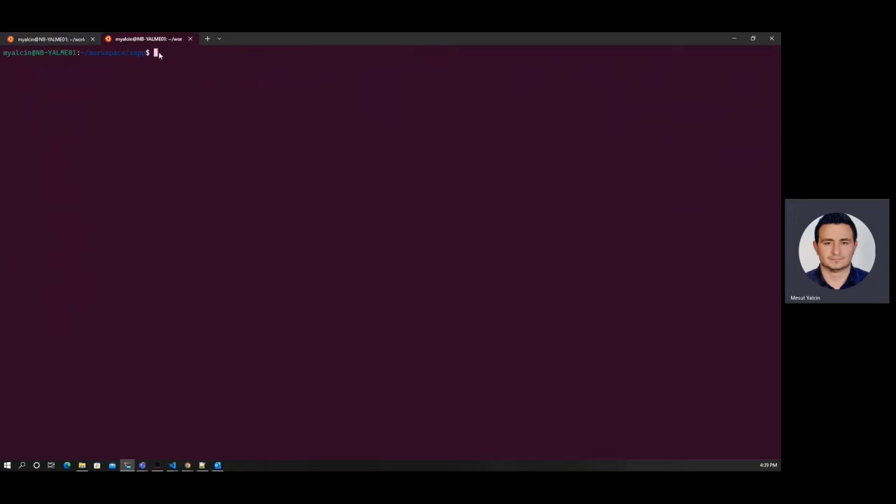
text(docker ps -a)
key(Return)
key(Return)
key(Return)
key(Return)
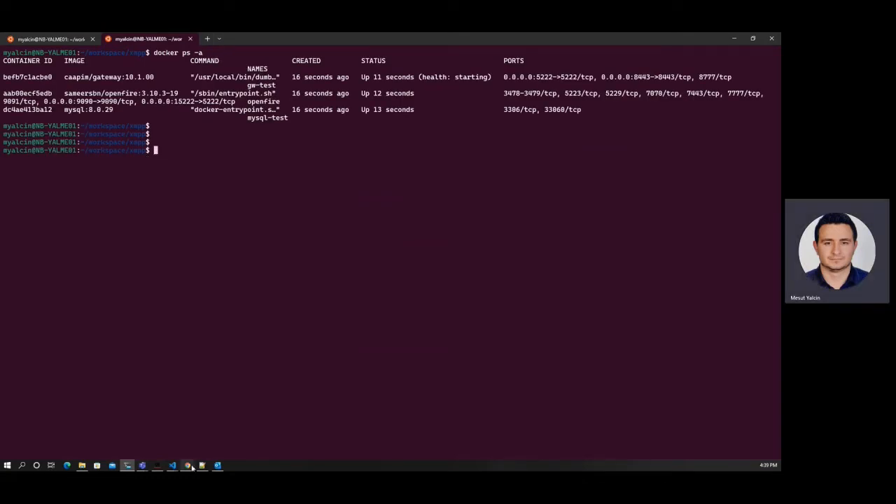
Step: Reload Openfire setup and accept the default language, server settings, embedded database and profile
mouse_move(189, 465)
click(227, 441)
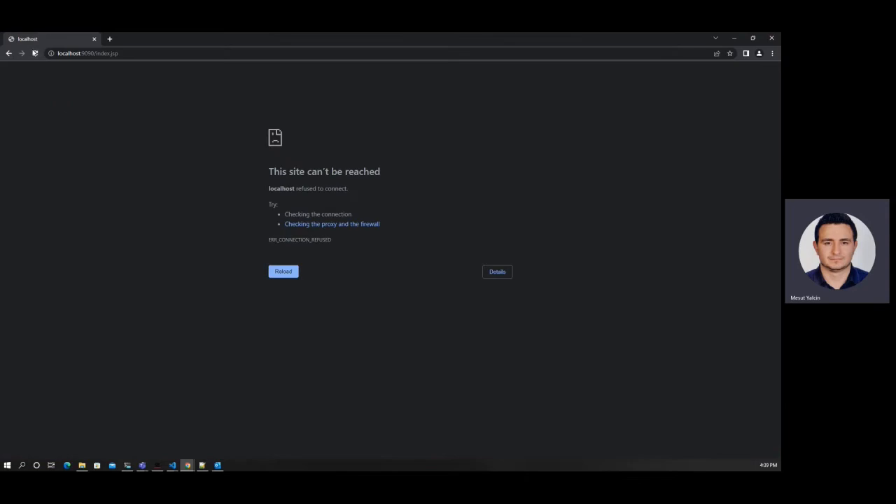
key(F5)
click(729, 303)
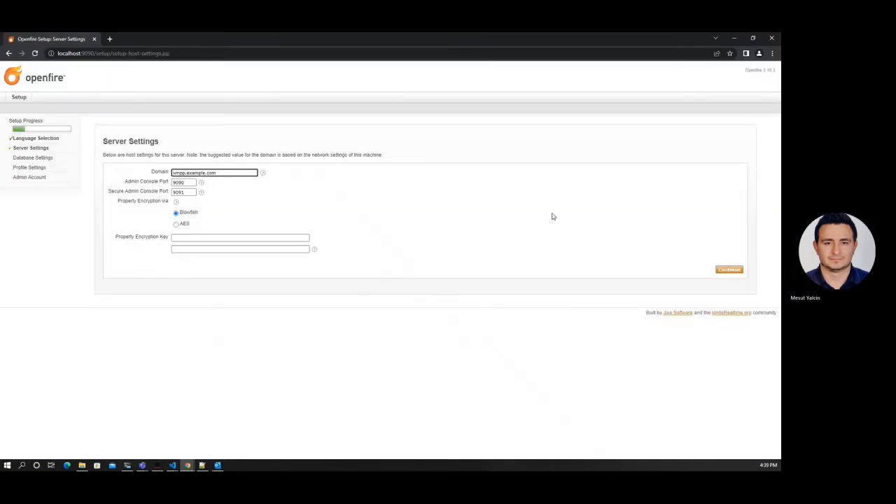
click(729, 269)
click(729, 211)
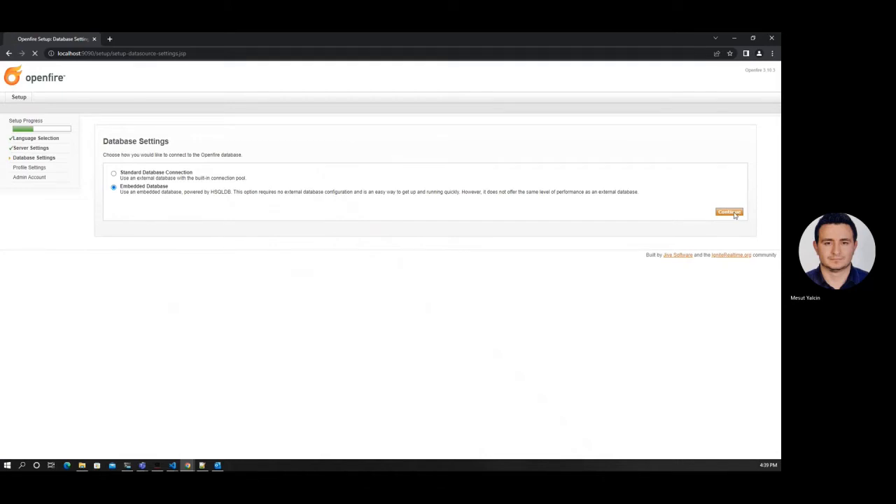
click(736, 221)
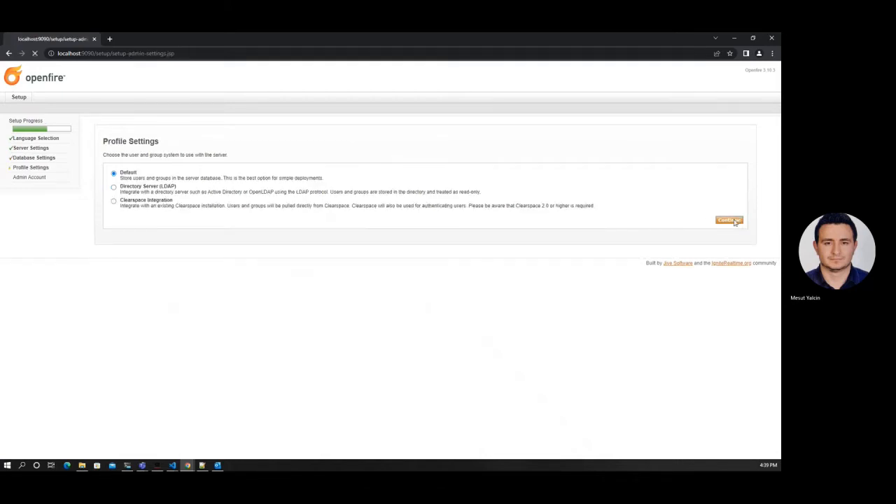
Step: Enter and confirm the administrator password, then go to the Admin Console login
text(123)
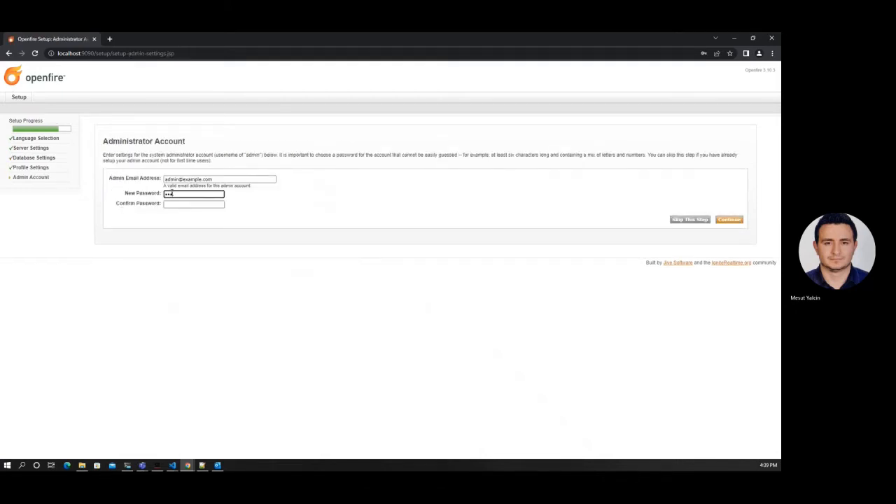
key(Tab)
text(12)
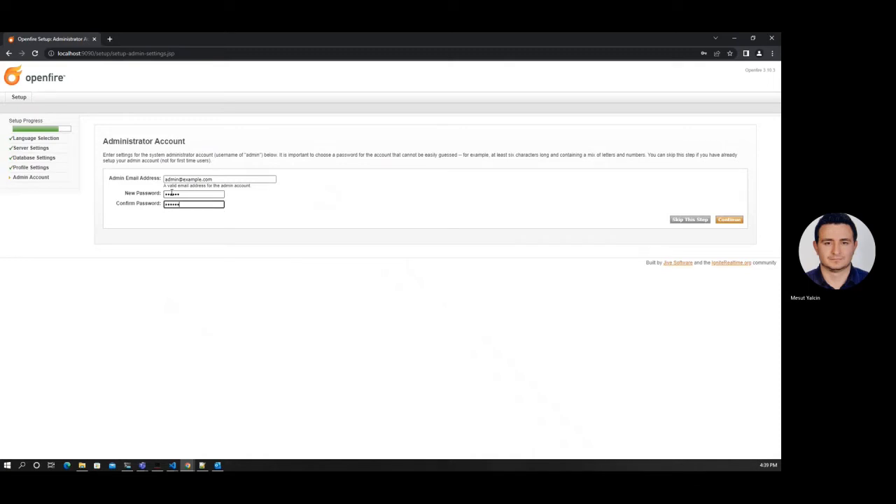
click(735, 221)
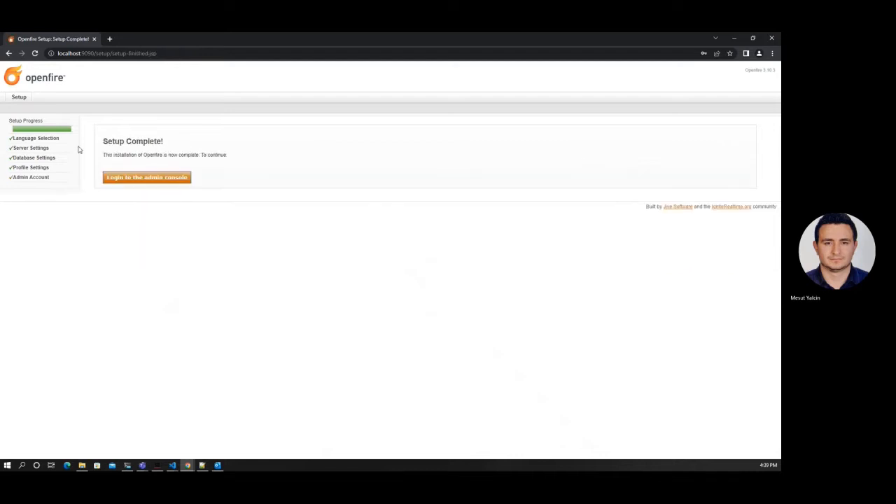
click(157, 179)
Step: Log in to the Openfire Admin Console as admin and open Create New User
text(admin)
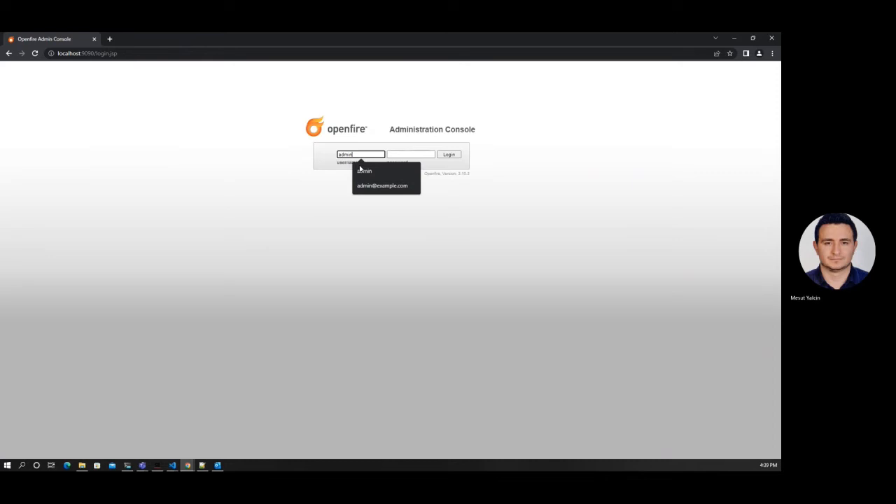
key(Tab)
text(adm)
key(Return)
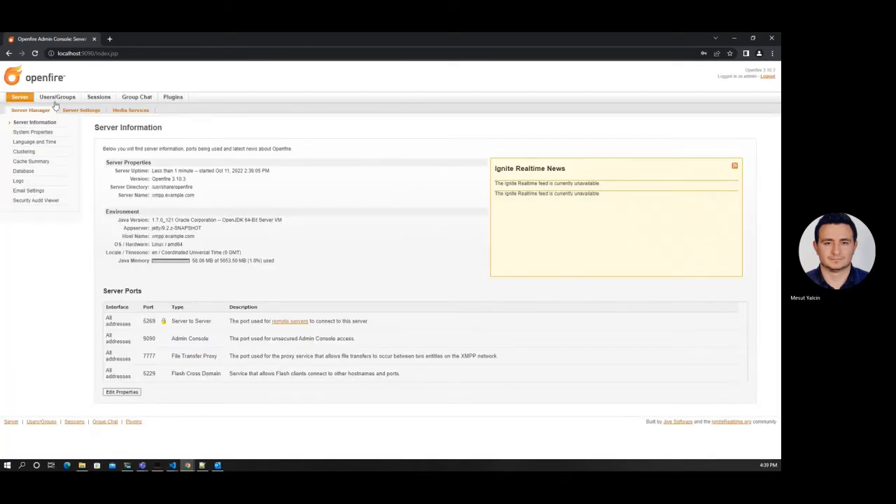
click(57, 97)
click(32, 133)
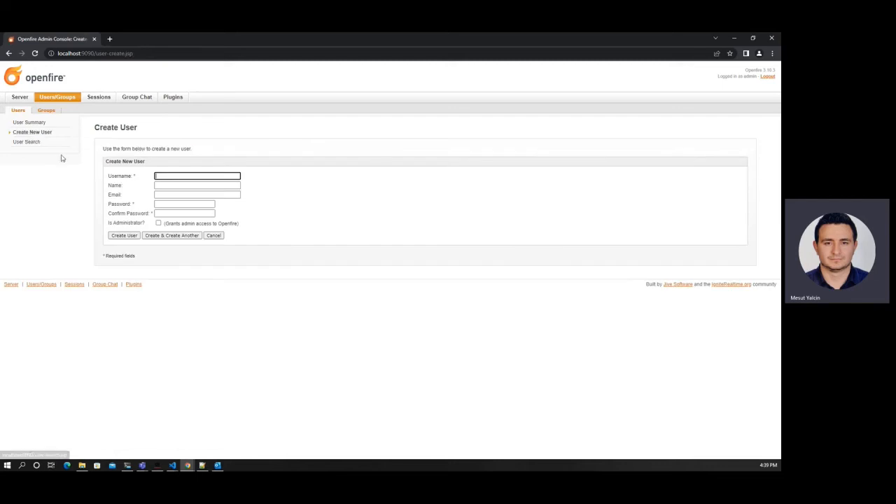
Step: Create the first chat user with its username, full name and password
click(175, 176)
text(jane)
key(Tab)
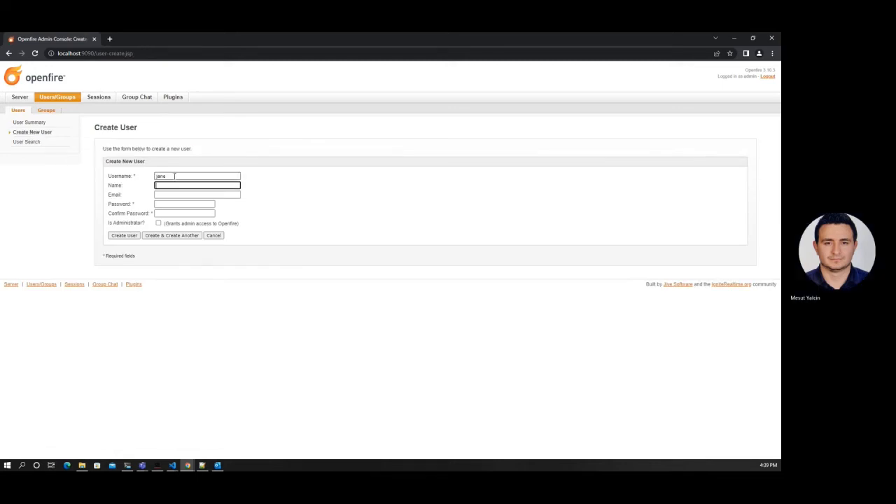
text(Jane Doe)
key(Down)
key(Tab)
key(Tab)
text(123456)
key(Tab)
text(123456)
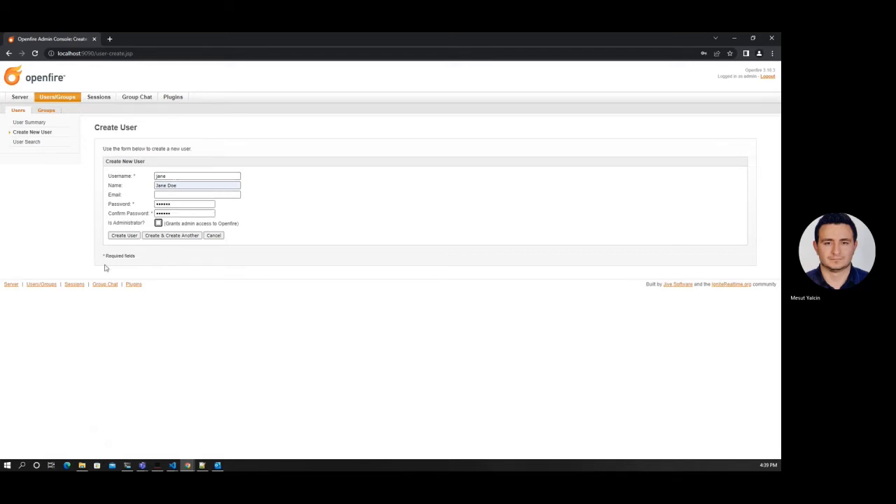
click(161, 236)
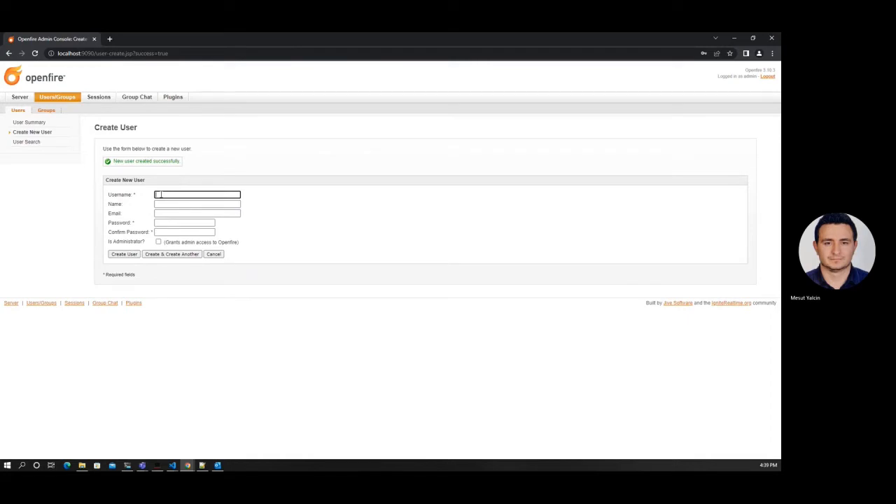
Step: Create the second chat user likewise, then view the User Summary list
text(john)
key(Tab)
text(Jo)
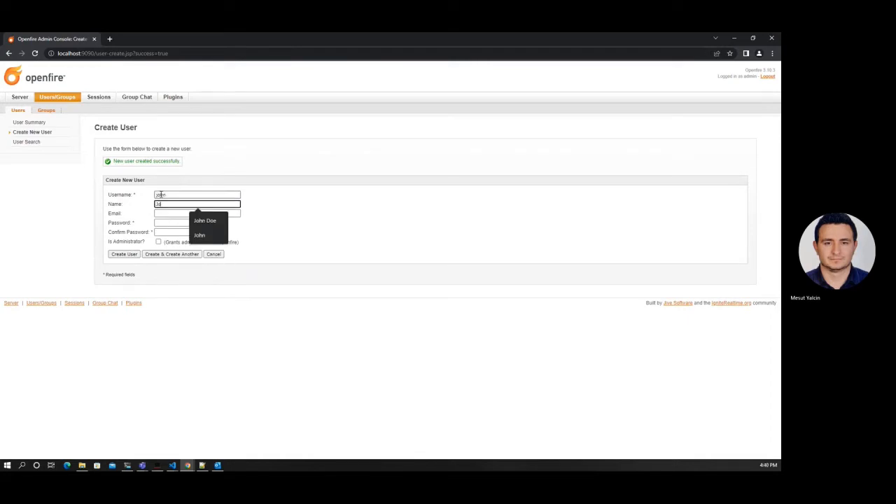
text(hn)
key(Down)
key(Return)
key(Tab)
key(Tab)
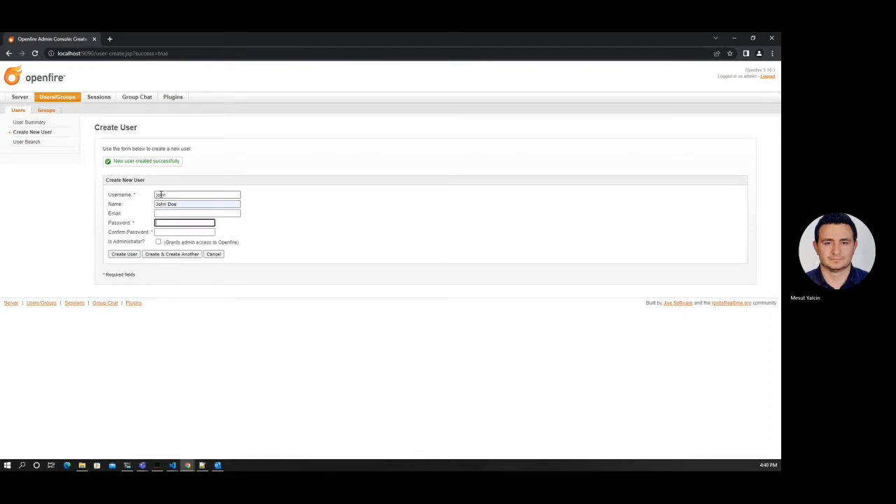
text(123)
key(Tab)
text(12)
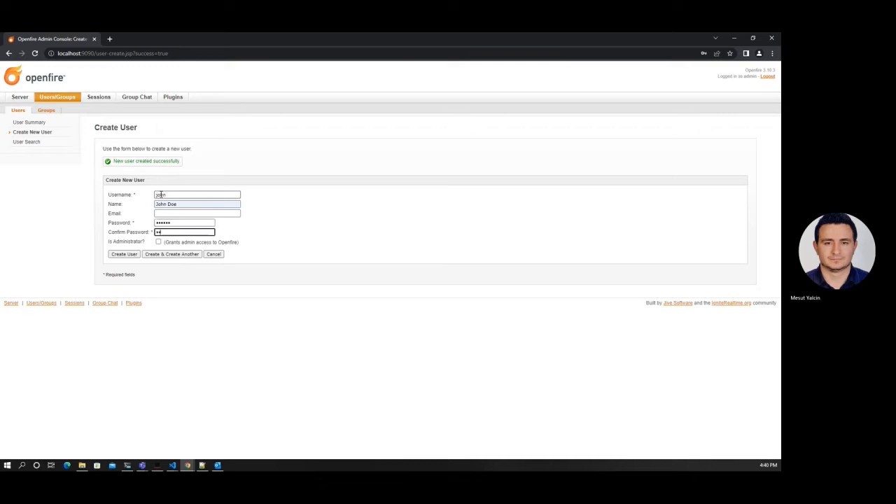
click(132, 255)
click(19, 111)
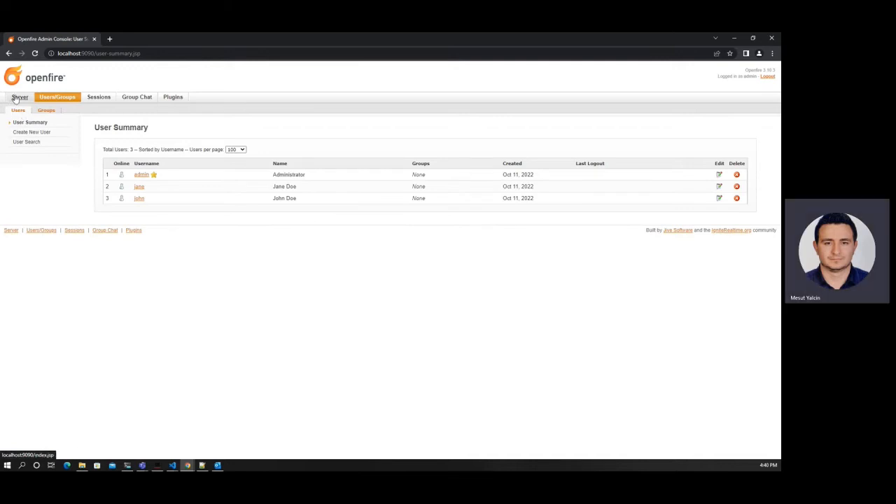
Step: On the Server Certificates page, restart the HTTP server to apply the certificates
click(16, 99)
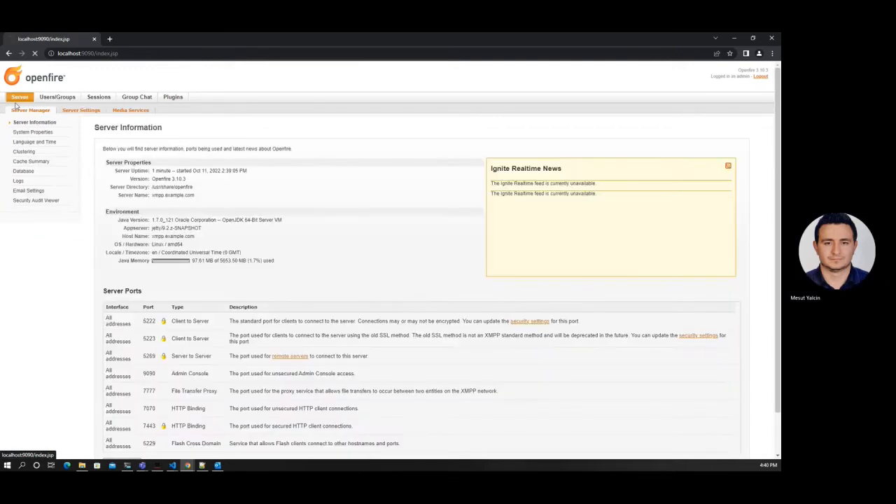
click(79, 112)
click(34, 250)
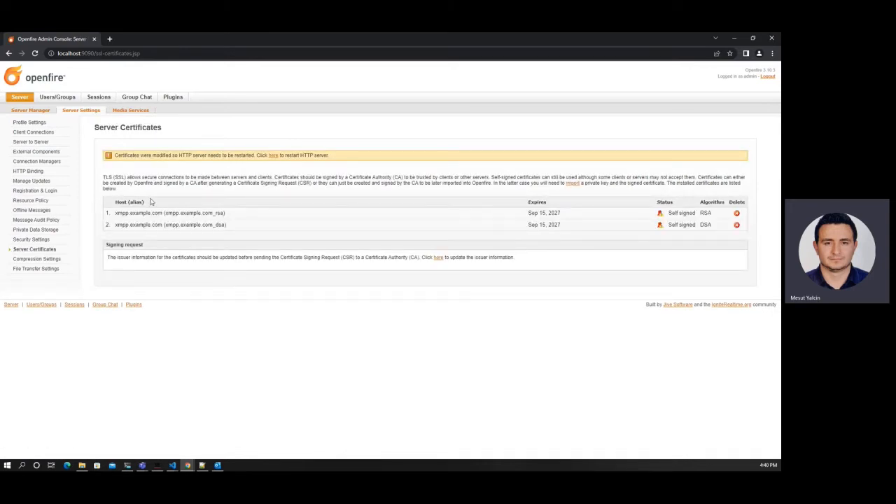
click(273, 156)
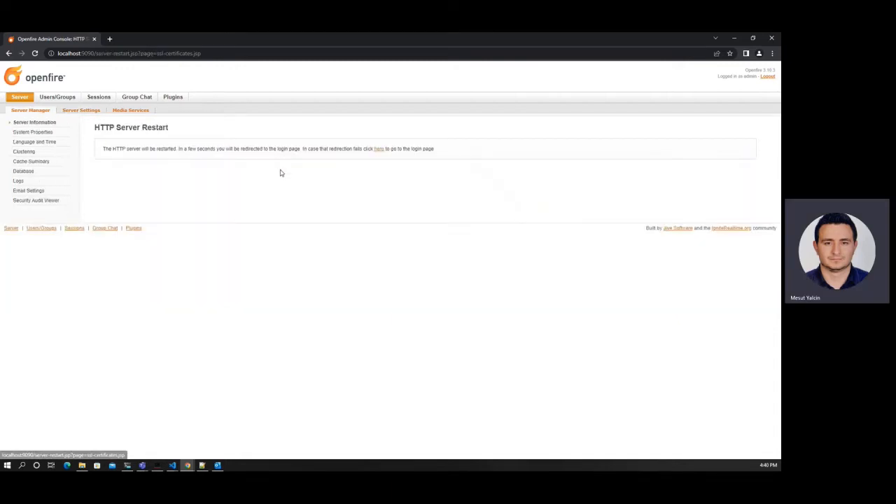
click(380, 152)
Step: Log back in as admin and reopen Server Settings > Server Certificates
text(ad)
key(Return)
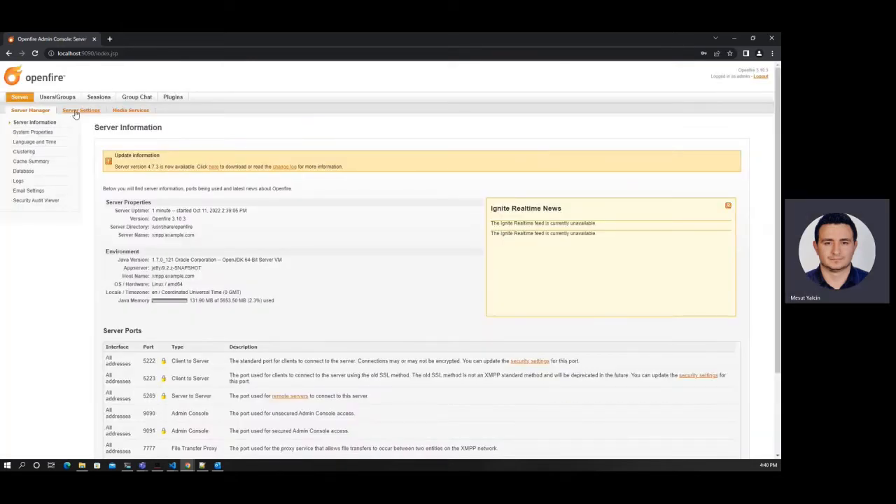
click(76, 112)
click(31, 249)
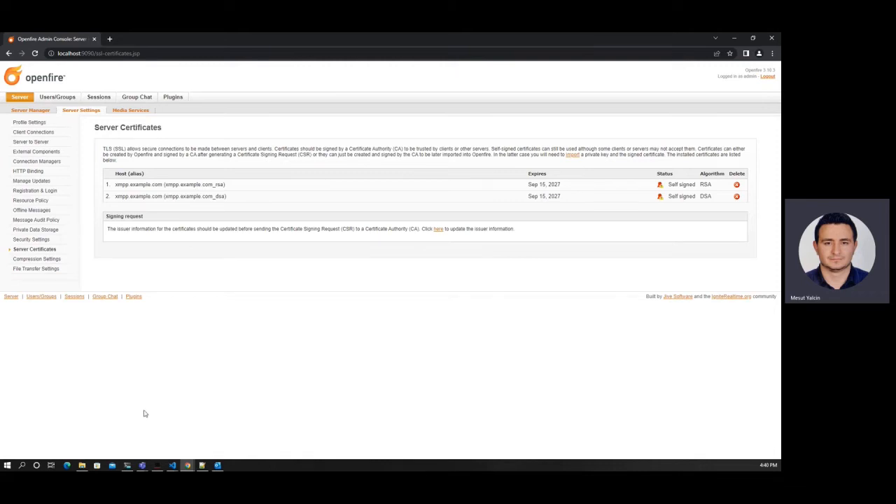
Step: Open a bash shell in the openfire container with docker exec -it openfire bash
click(126, 467)
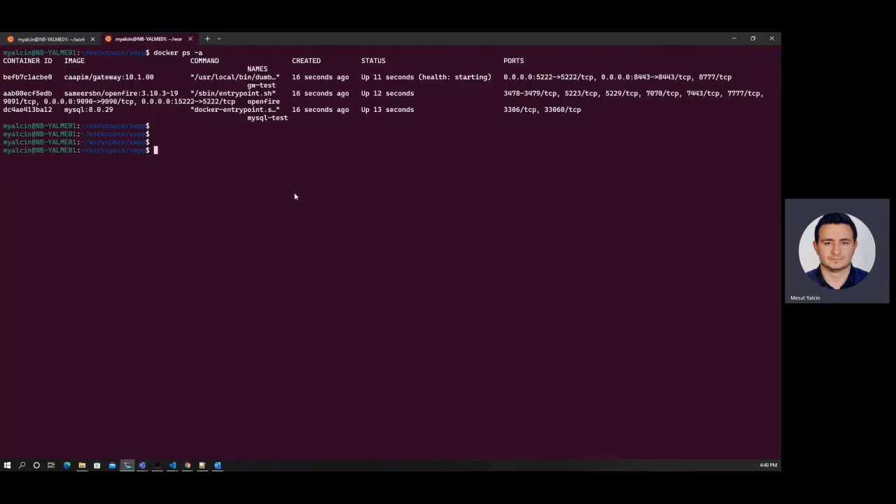
text(docker exe)
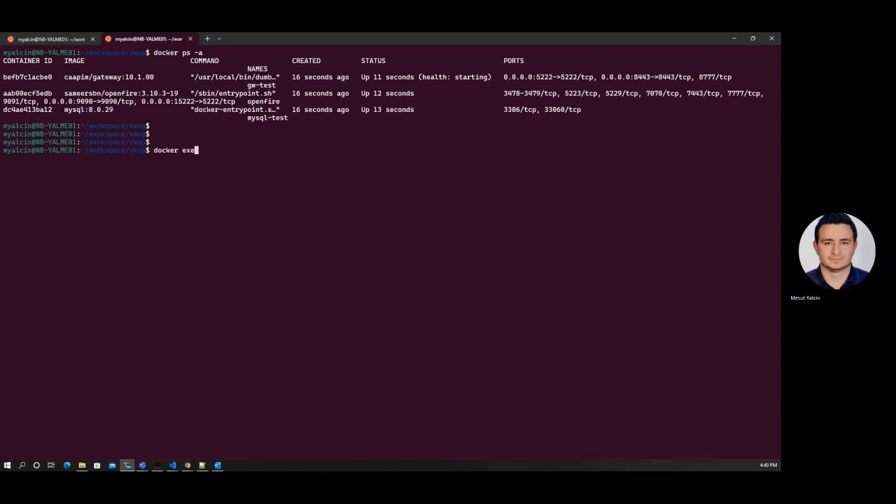
text(c -it openfire bash)
key(Return)
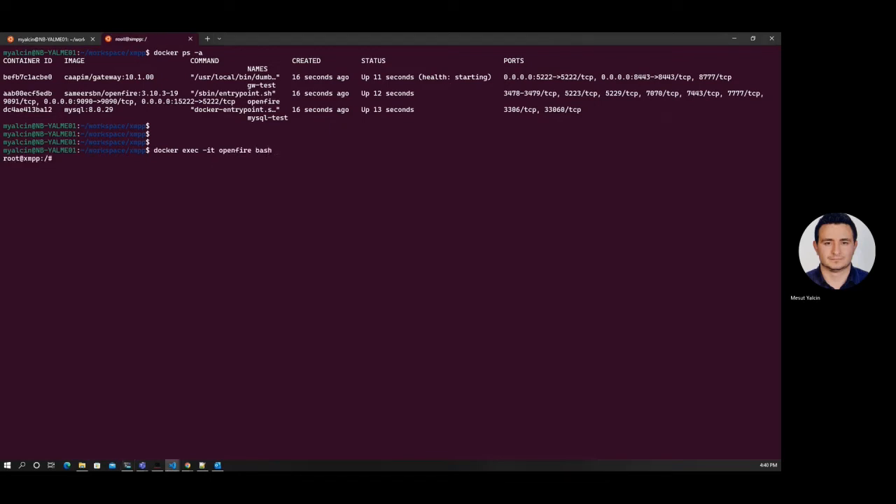
key(Return)
key(Return)
key(Return)
Step: Export the xmpp.example.com RSA certificate from the Openfire keystore to /data/openfire.cert with keytool
text(keyt)
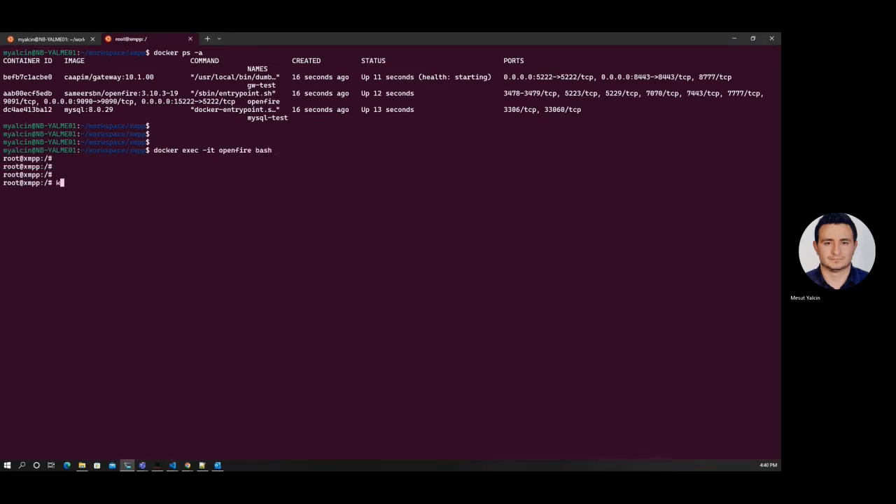
text(ool -exportcert -key)
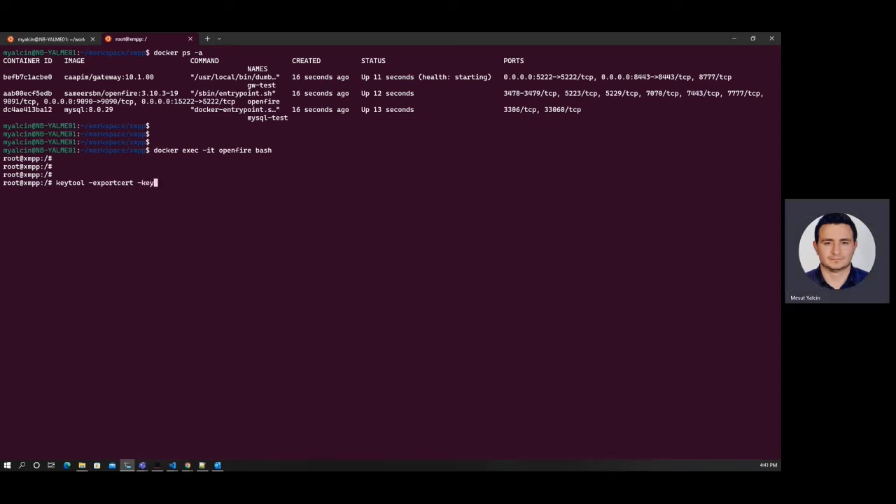
text(store )
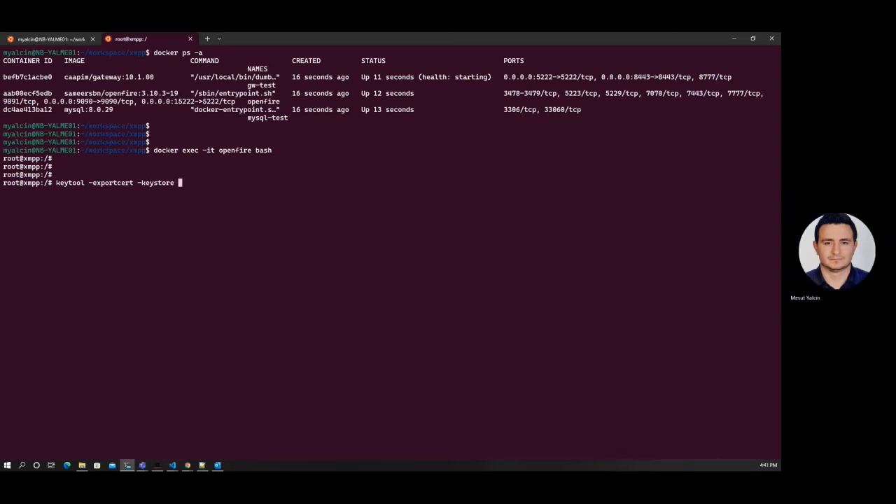
text(/var/lin)
key(BackSpace)
text(b/o)
key(Tab)
text(conf/)
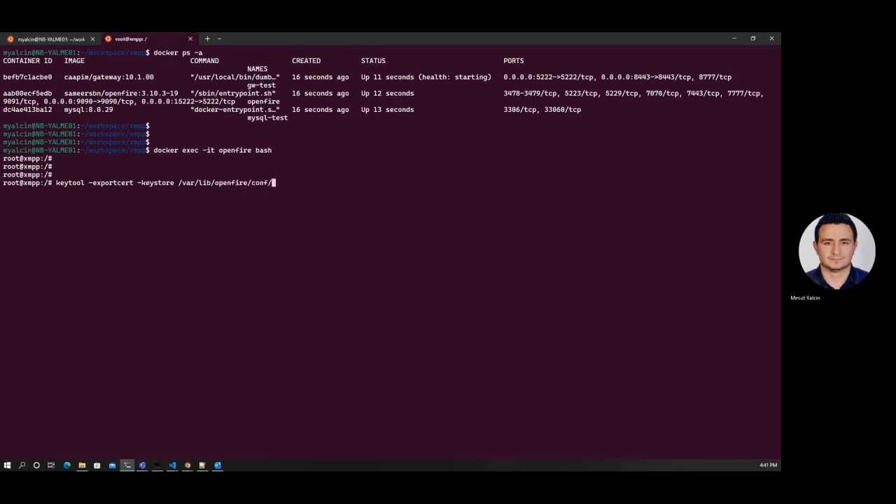
text(se)
key(Tab)
text(key)
key(Tab)
text(-alias)
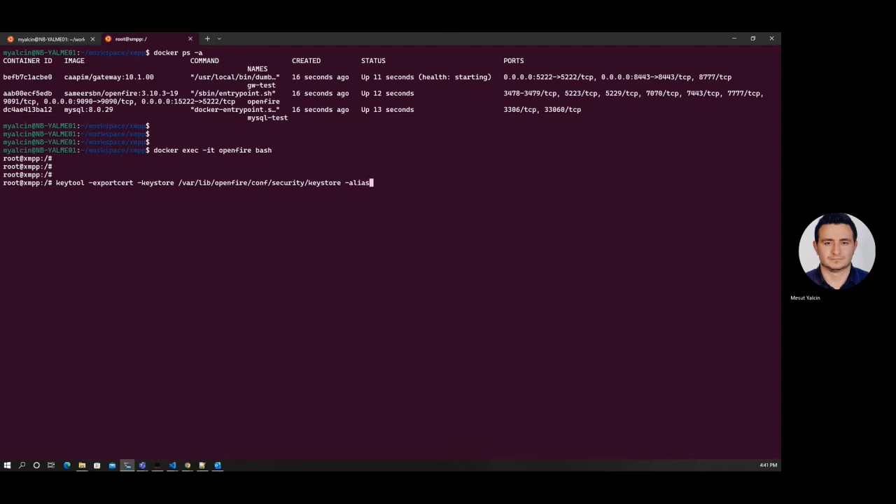
text( xmpp.example.com_ rsa -file /da)
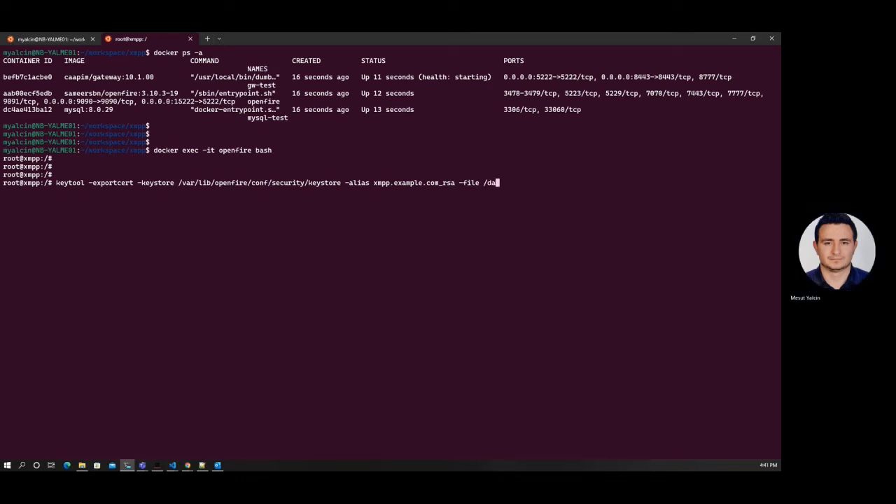
text(ta/openfire.cert)
key(Return)
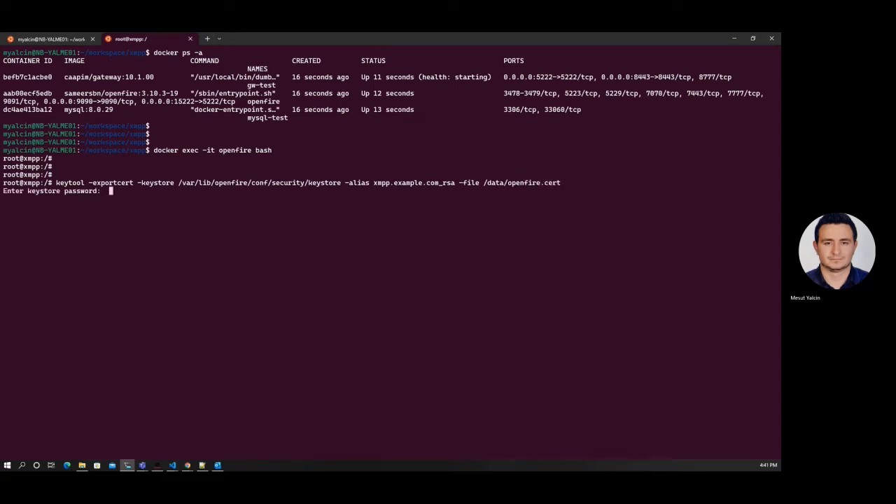
key(Return)
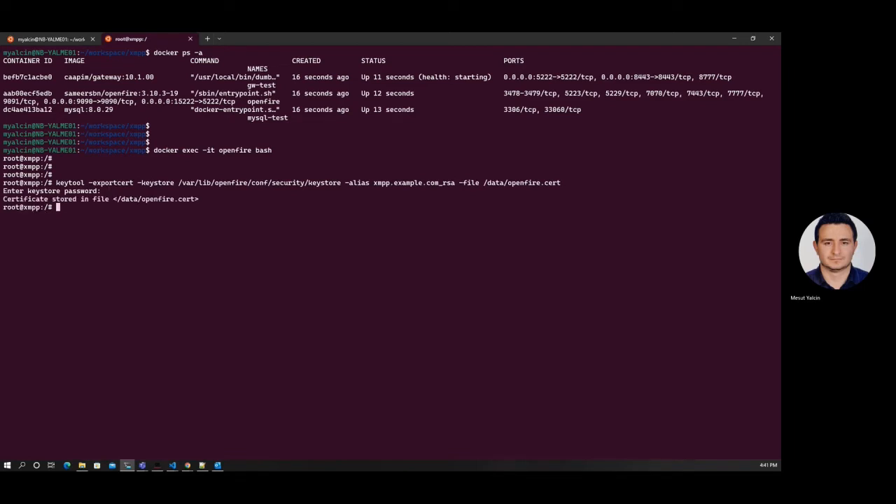
Step: List /data/ to verify openfire.cert exists, then exit the container shell
text(ls -la /data/)
key(Tab)
key(Return)
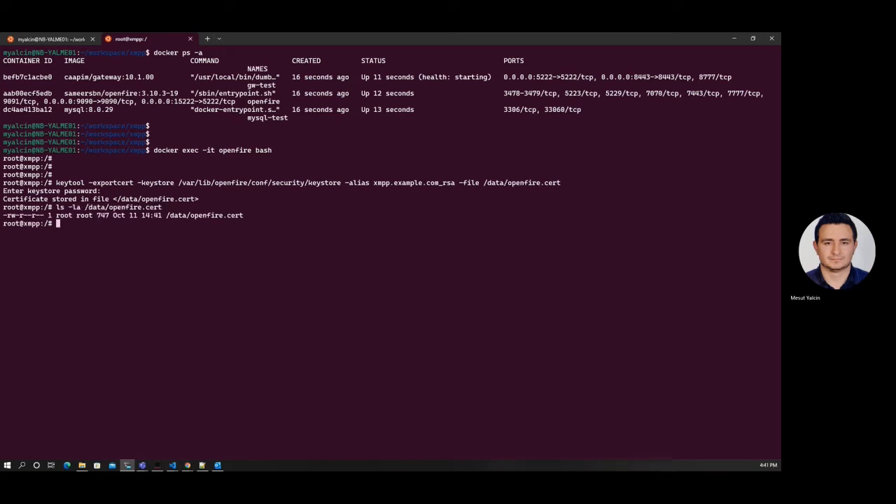
text(exit)
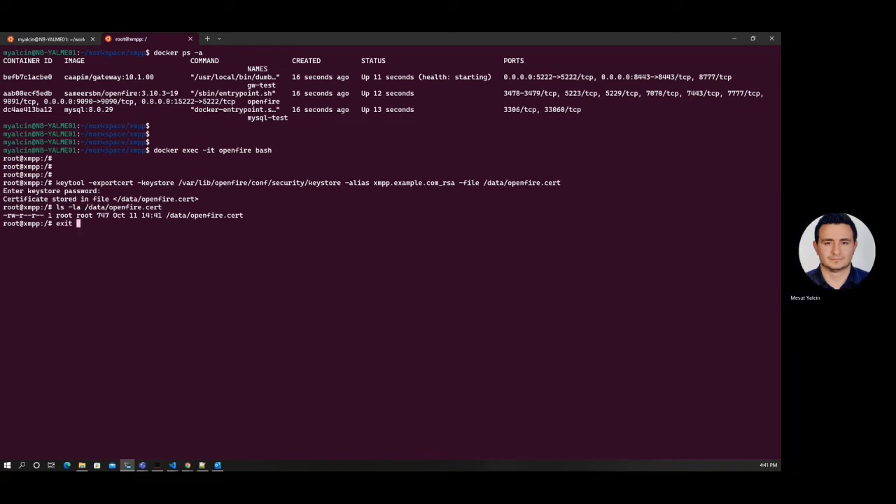
key(Return)
Step: Copy /layer7/openfire/data/openfire.cert into the current xmpp workspace folder
text(cp /lay)
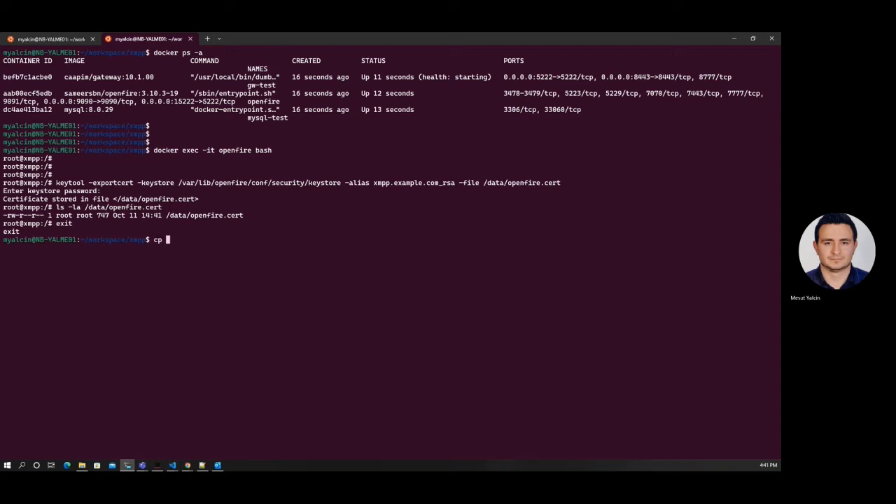
key(Tab)
text(da)
key(BackSpace)
key(BackSpace)
text(openfire/data/openfire.cert )
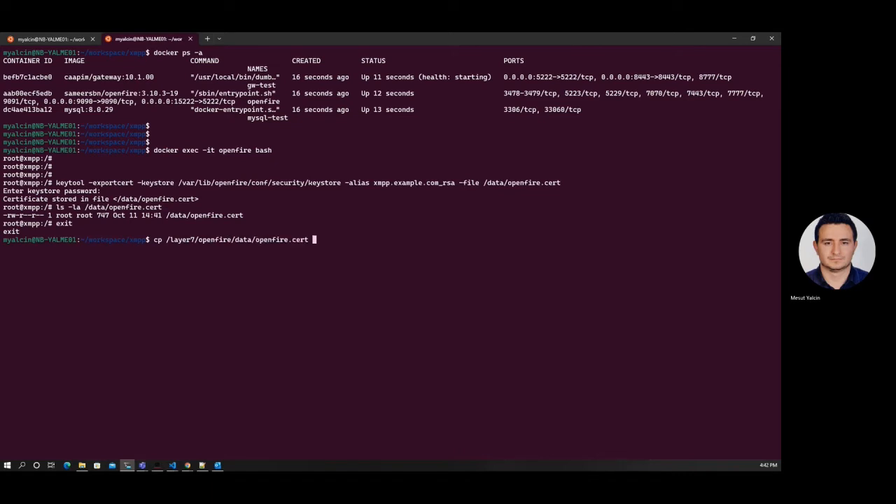
text(.)
key(Return)
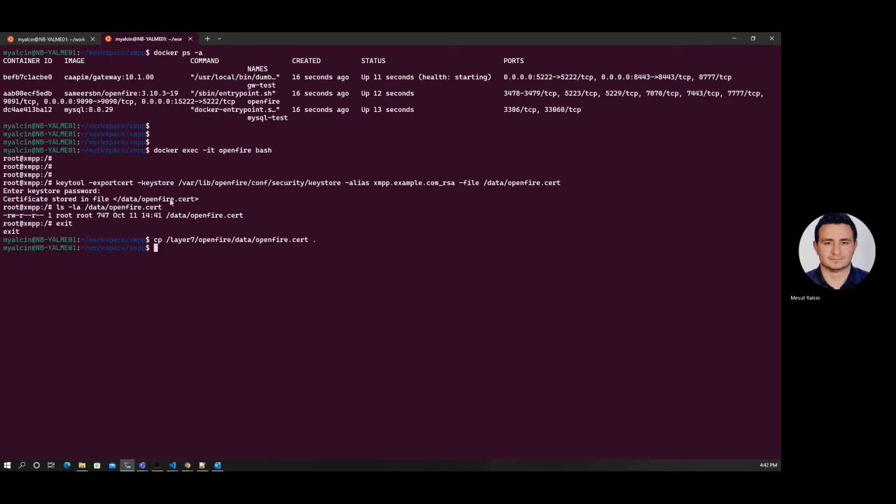
Step: Connect Policy Manager to the gateway, logging in and accepting the certificate warning
click(157, 464)
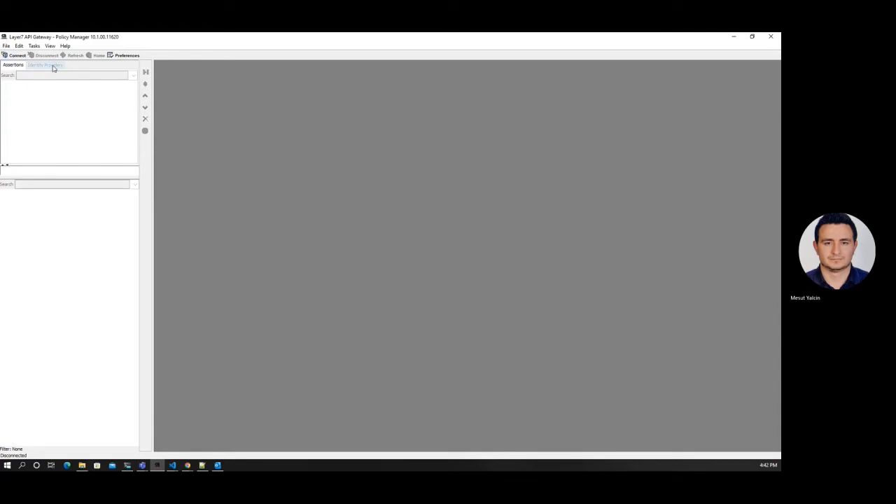
click(14, 56)
text(••••••••)
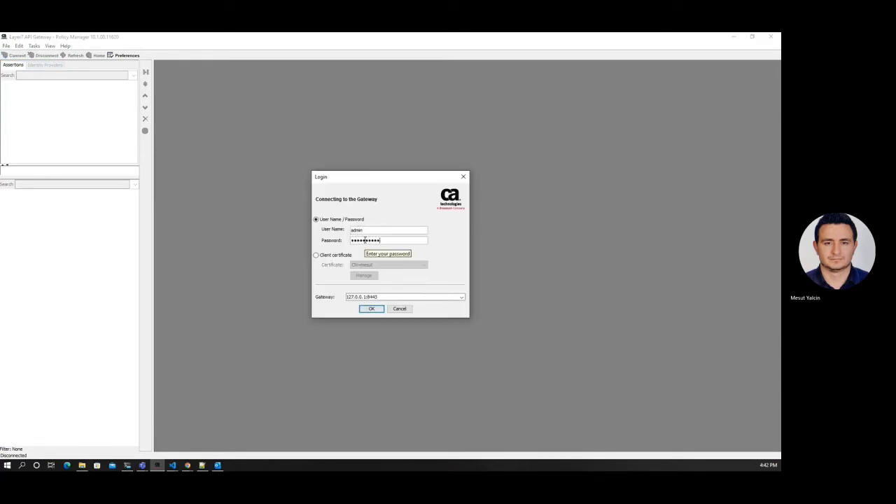
key(Return)
click(372, 259)
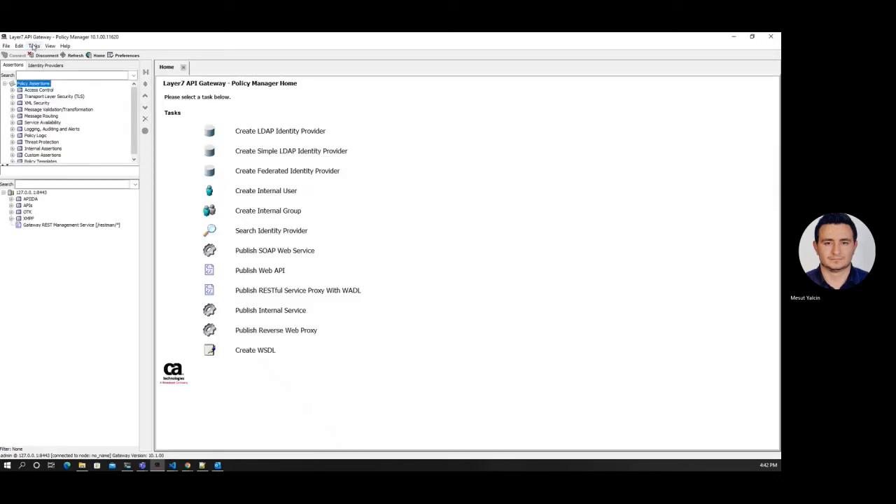
Step: In Manage Certificates, add a new trusted certificate imported from openfire.cert
click(34, 46)
mouse_move(58, 101)
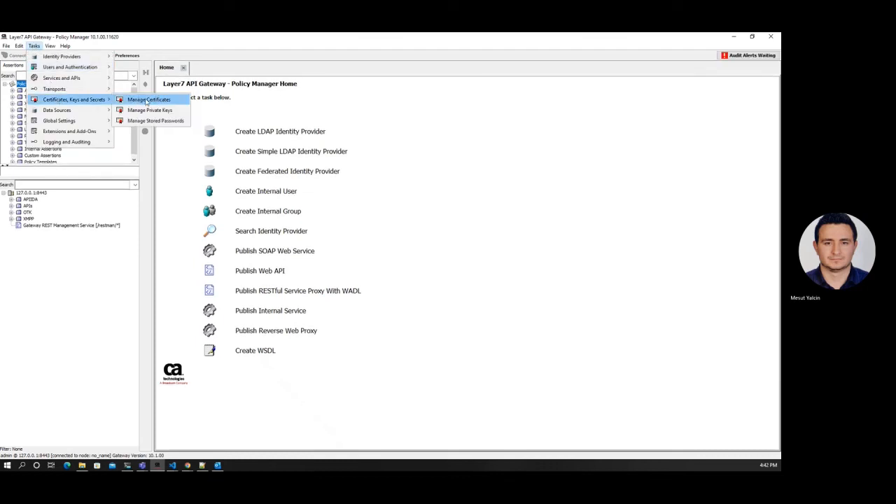
click(143, 102)
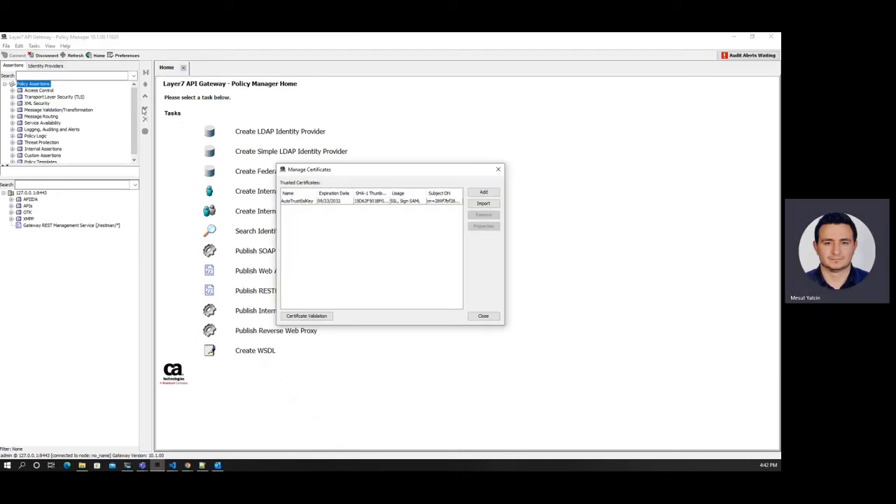
click(482, 193)
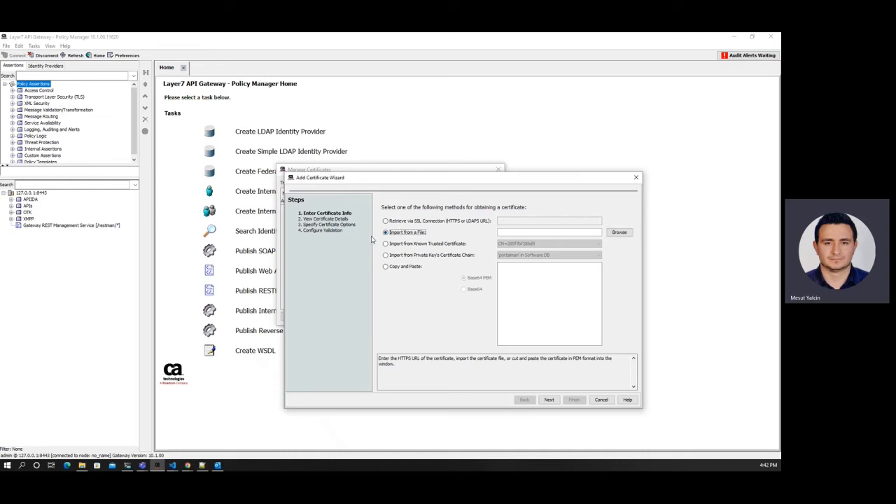
click(619, 231)
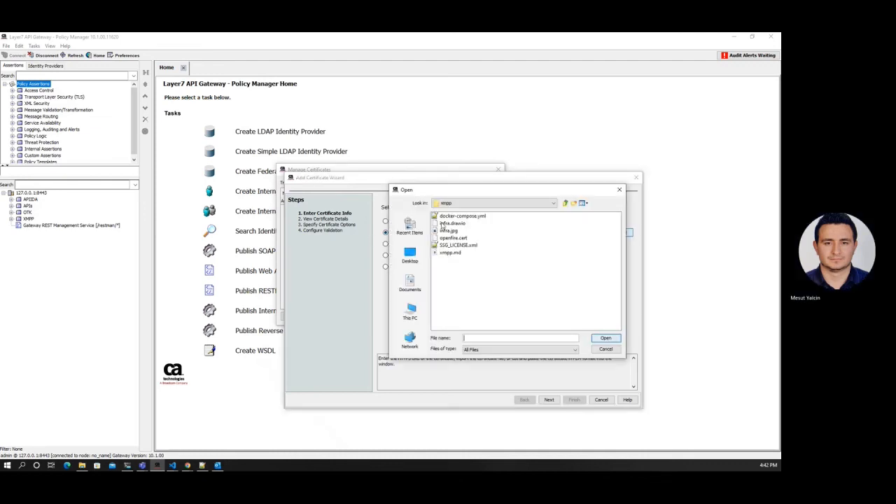
click(449, 239)
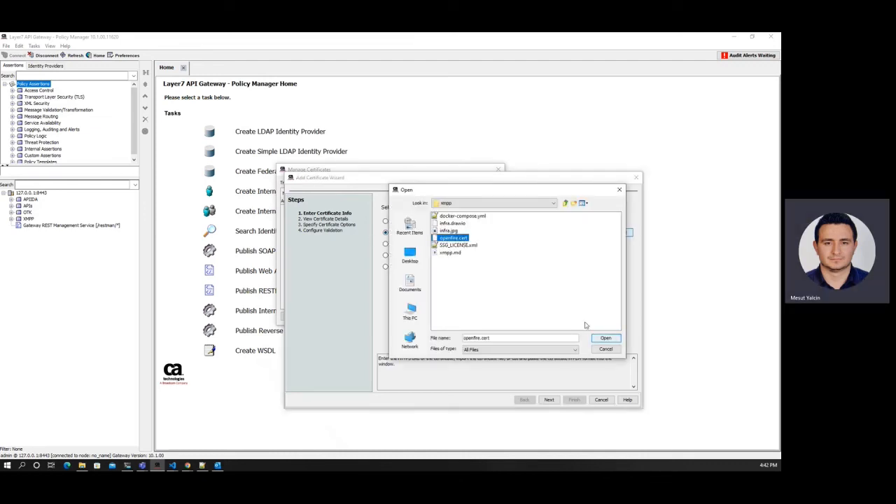
click(605, 338)
click(548, 399)
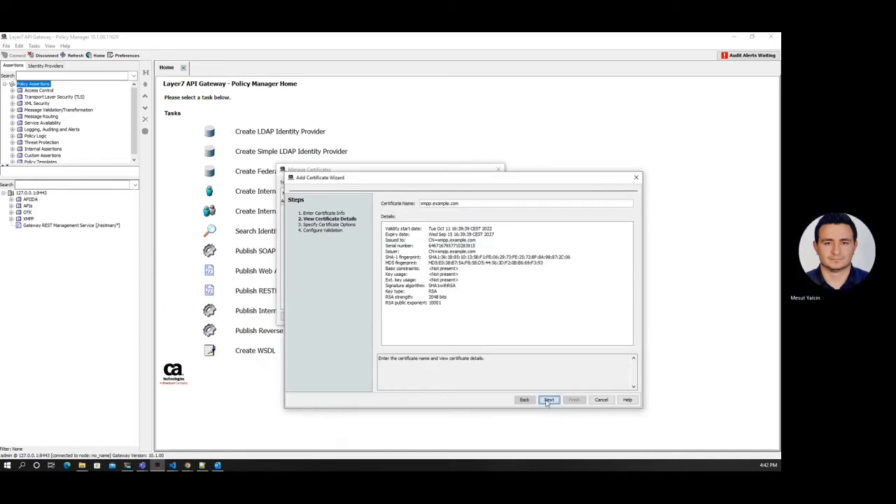
Step: Allow outbound SSL and client-certificate signing, make it a trust anchor, and finish the import
click(550, 399)
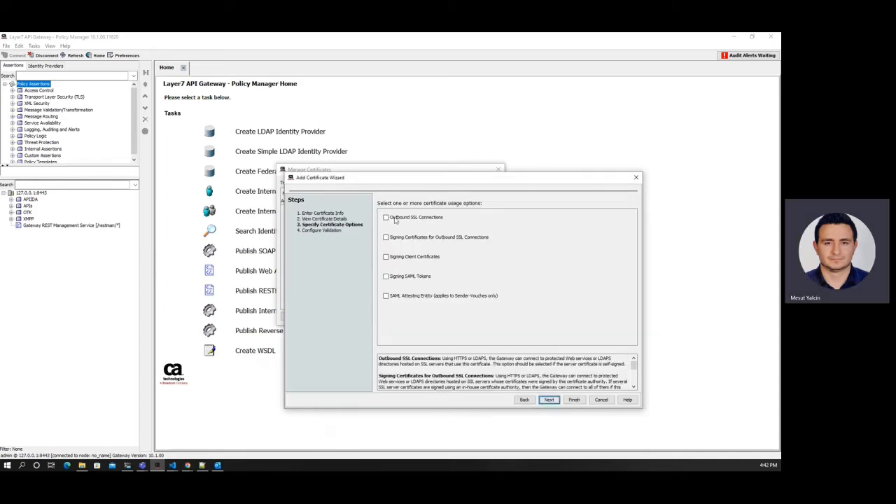
click(398, 240)
click(398, 258)
click(548, 399)
click(473, 208)
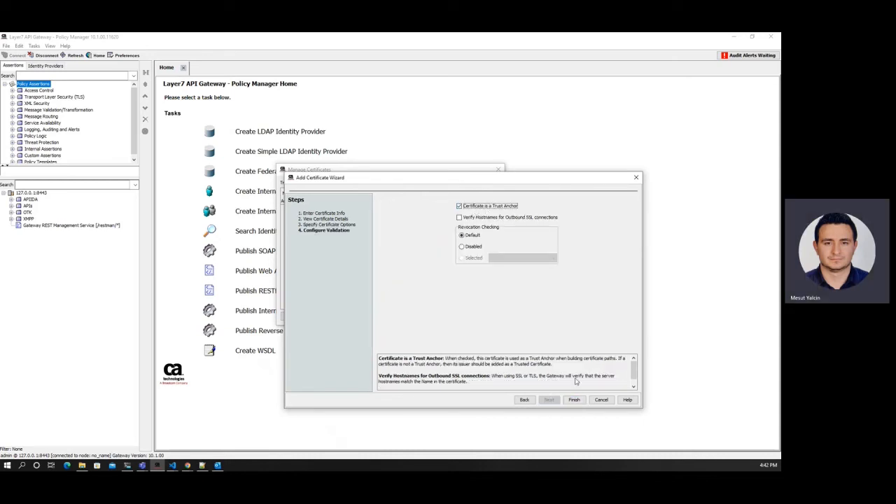
click(574, 400)
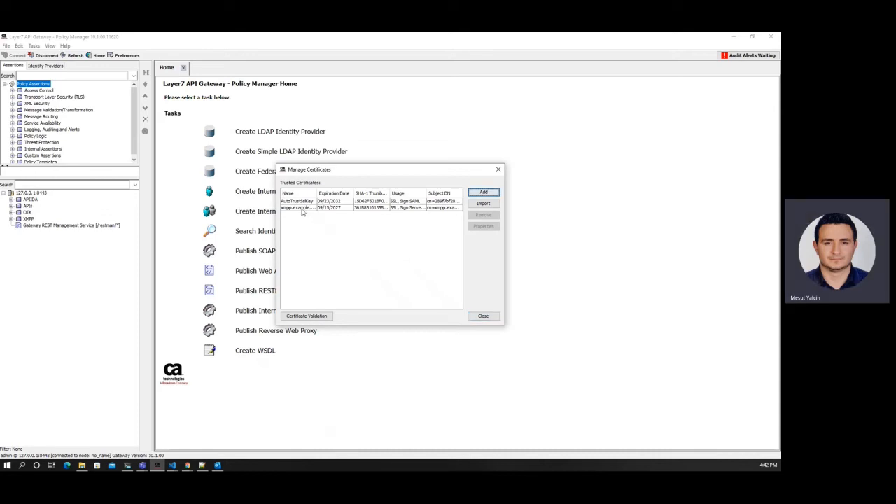
click(483, 316)
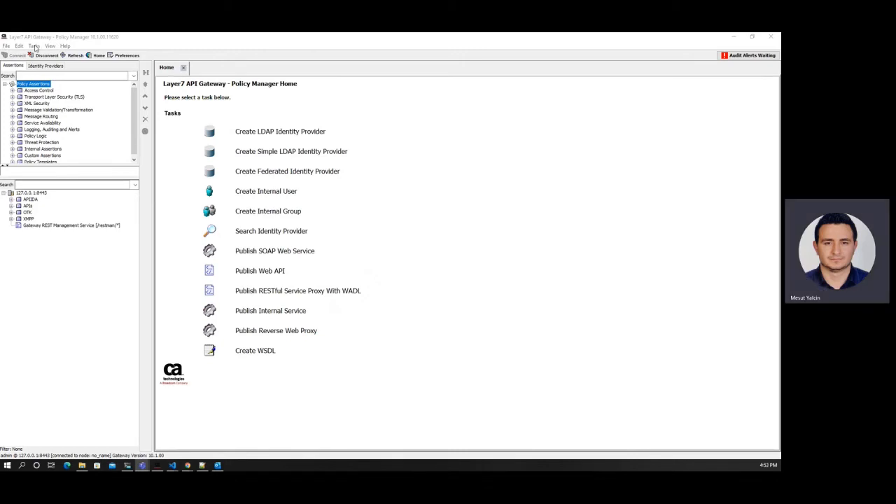
Step: Open Manage XMPP Connections and review xmpp_in's properties (bind port 5222) without changes
click(34, 46)
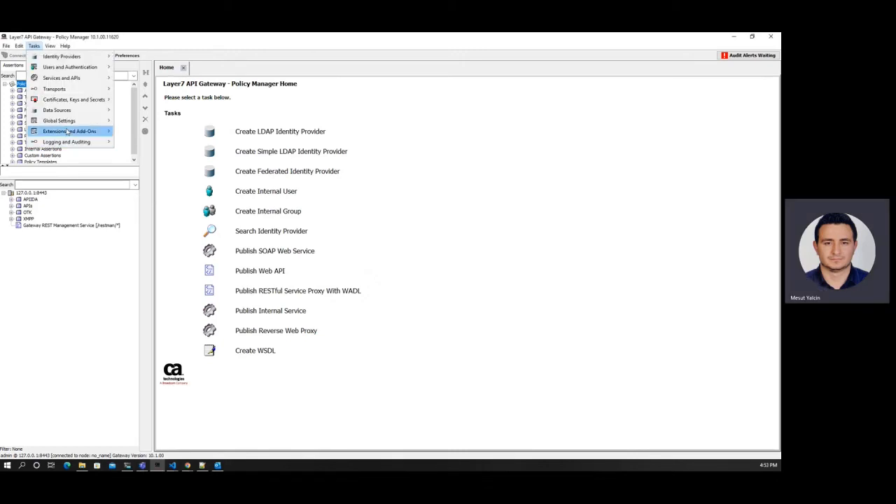
mouse_move(82, 137)
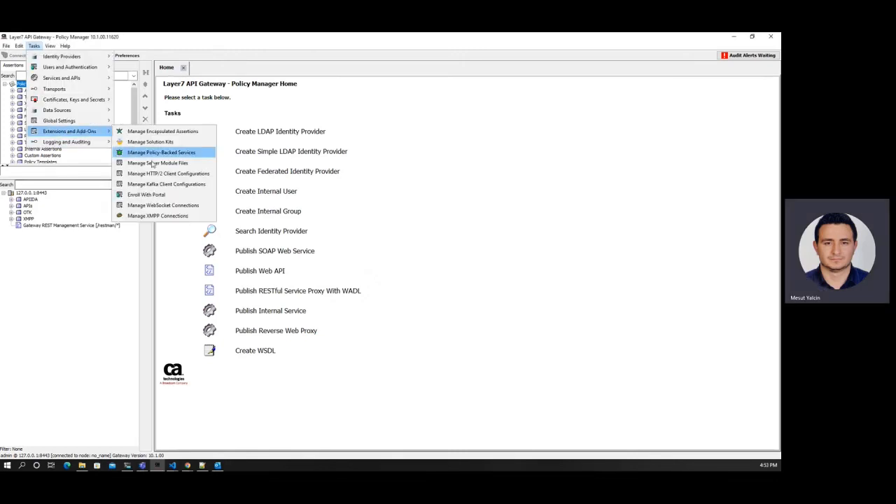
click(131, 218)
click(323, 172)
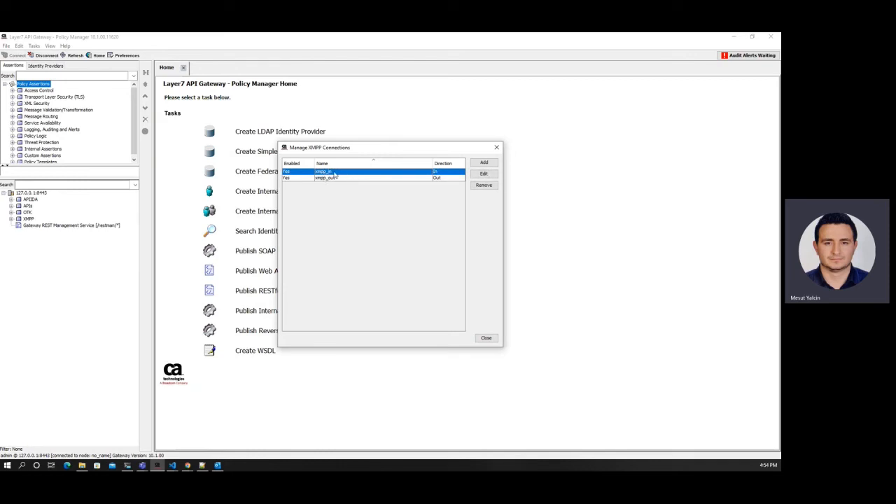
double_click(324, 173)
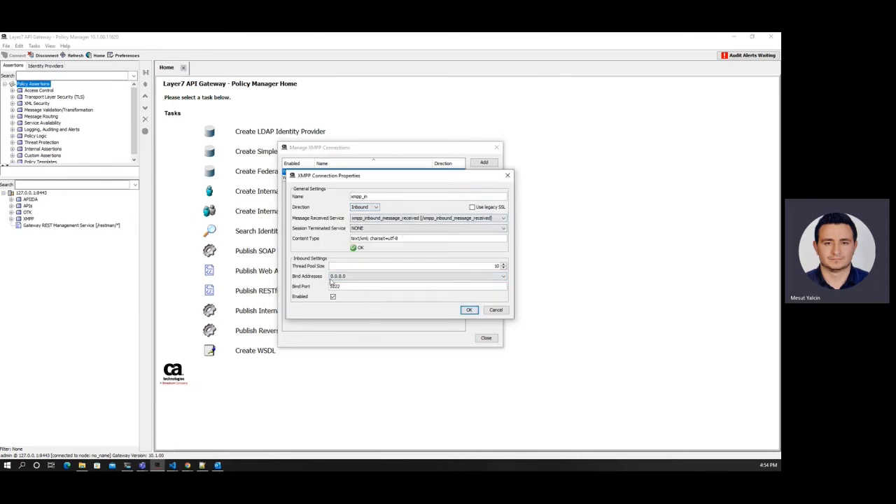
double_click(361, 286)
click(362, 286)
drag(380, 177, 420, 208)
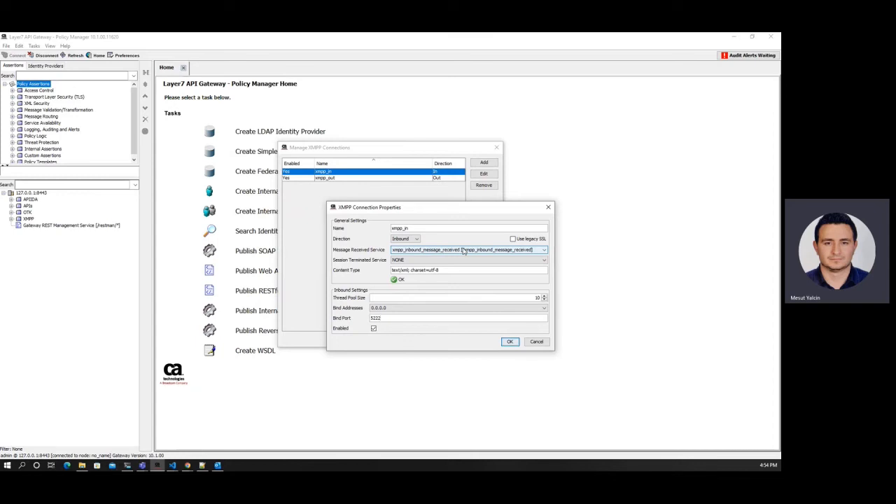
click(536, 340)
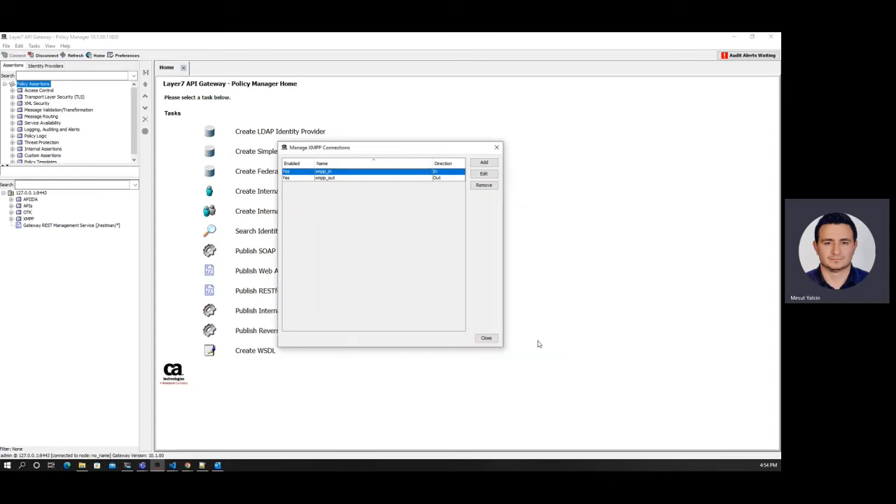
Step: Review xmpp_out's properties, outbound to openfire port 5222, and cancel
click(321, 178)
double_click(330, 181)
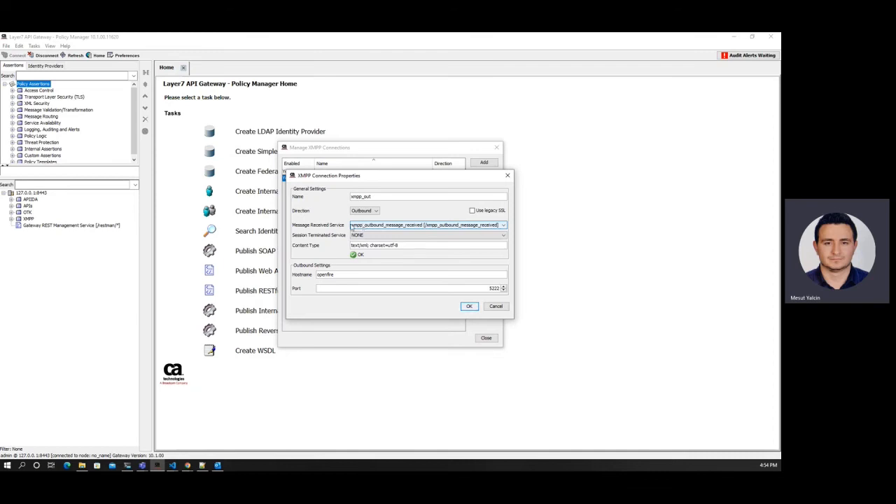
click(495, 307)
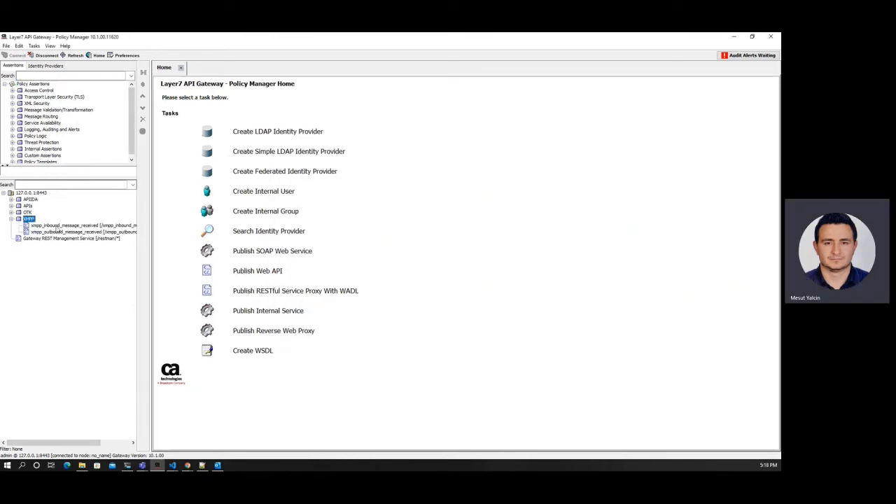
Step: Open xmpp_inbound_message_received and inspect the Sessions branch's Open XMPP Server Session step
double_click(57, 225)
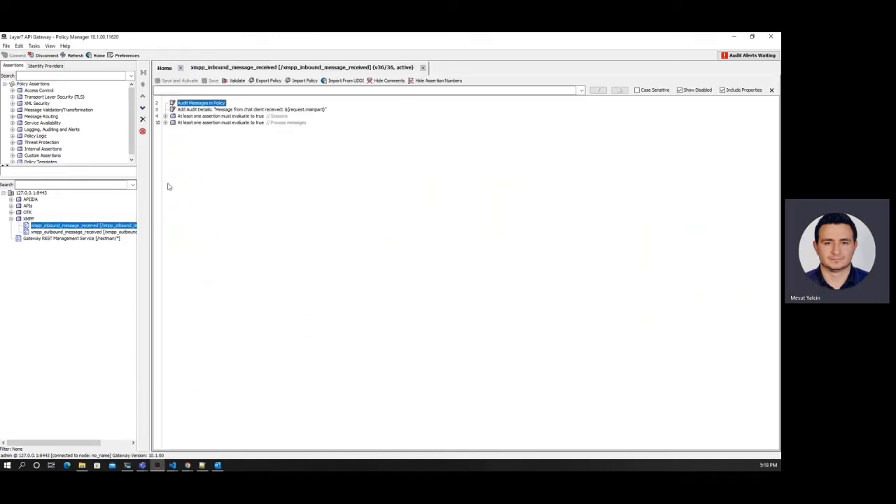
double_click(218, 116)
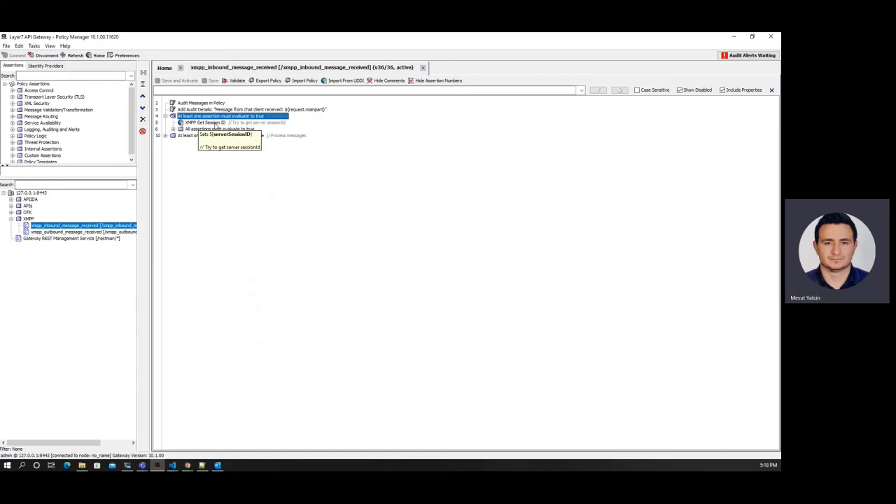
double_click(202, 130)
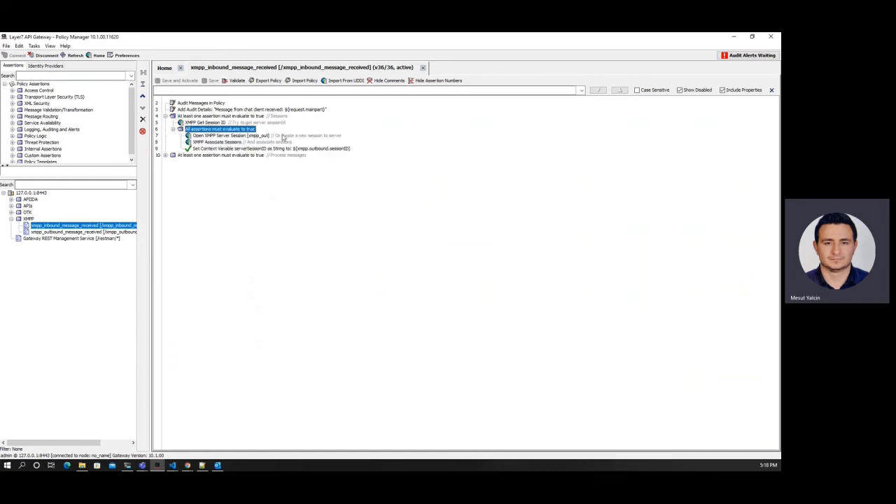
click(265, 135)
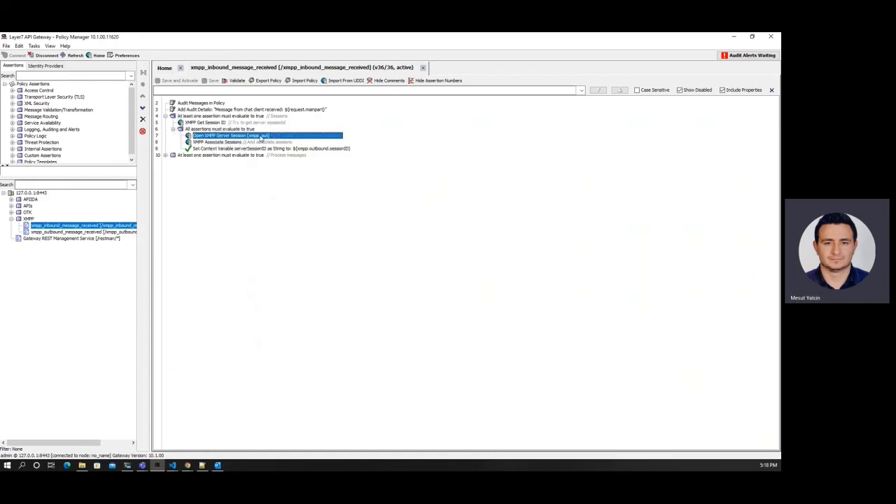
double_click(183, 117)
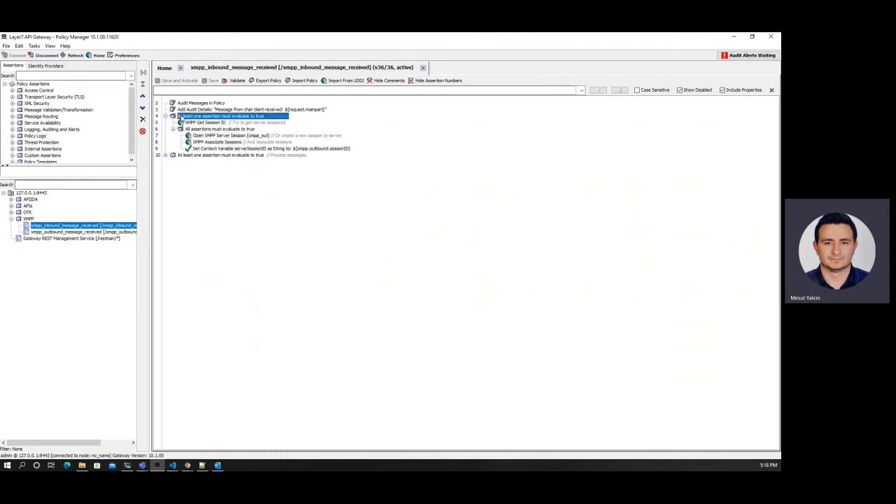
Step: Expand Process messages and review the starttls request steps, then collapse that branch
double_click(187, 123)
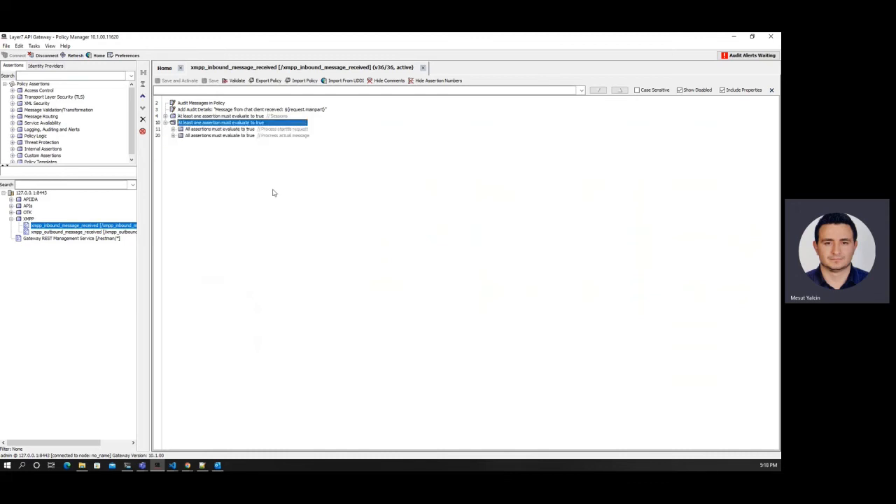
double_click(187, 130)
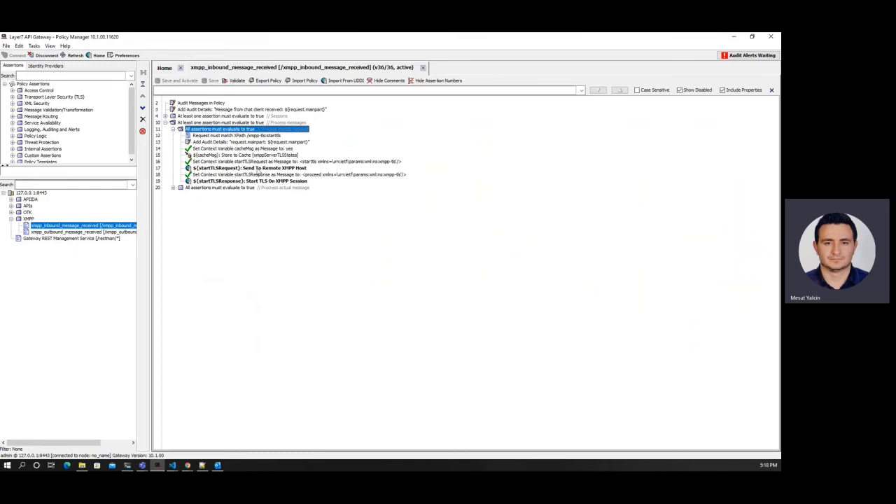
click(259, 169)
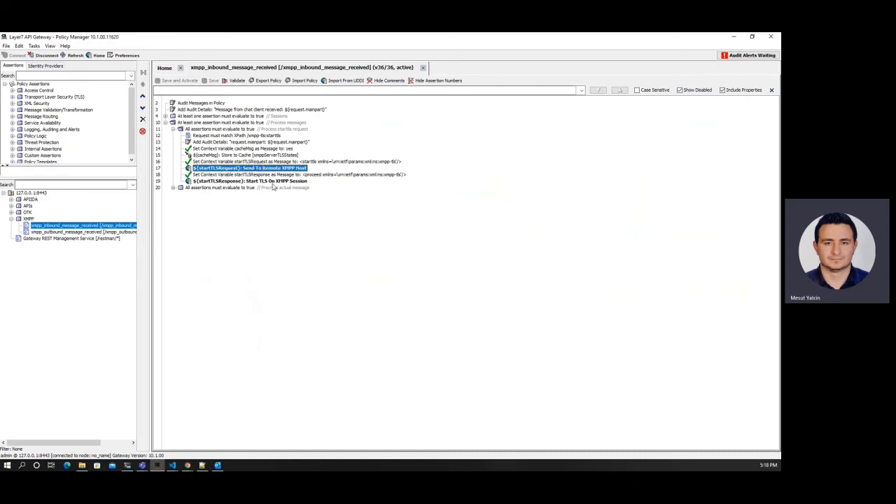
click(255, 182)
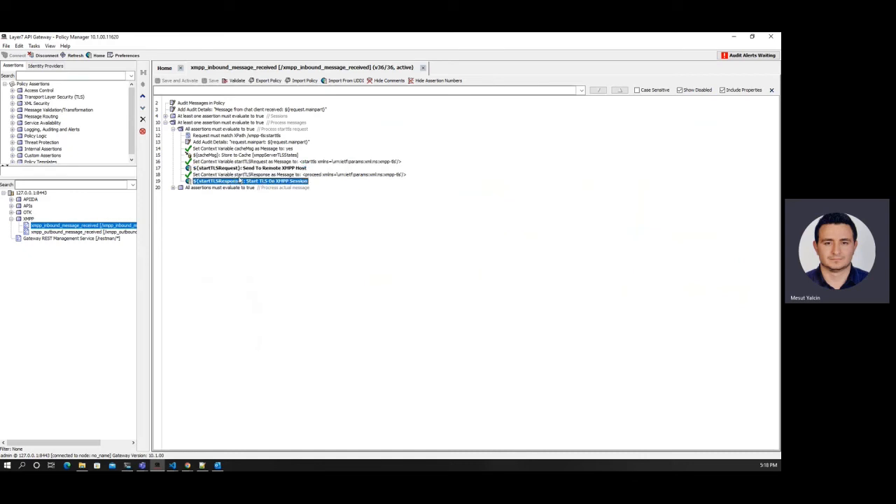
double_click(192, 131)
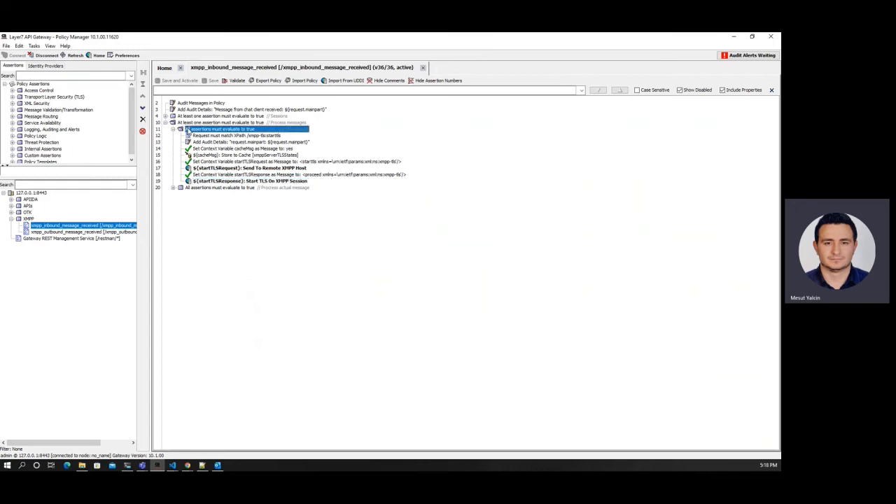
click(210, 136)
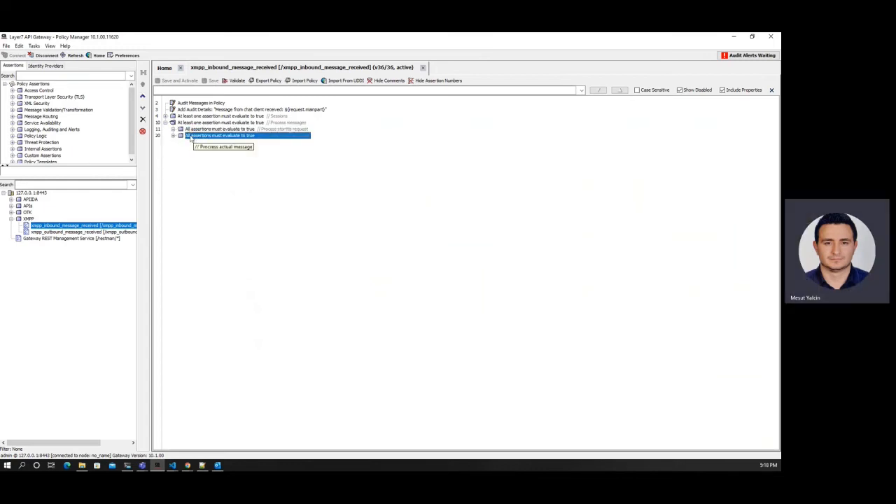
Step: Expand Process actual message and Filtering to inspect the XPath body match and imContent regex
double_click(190, 137)
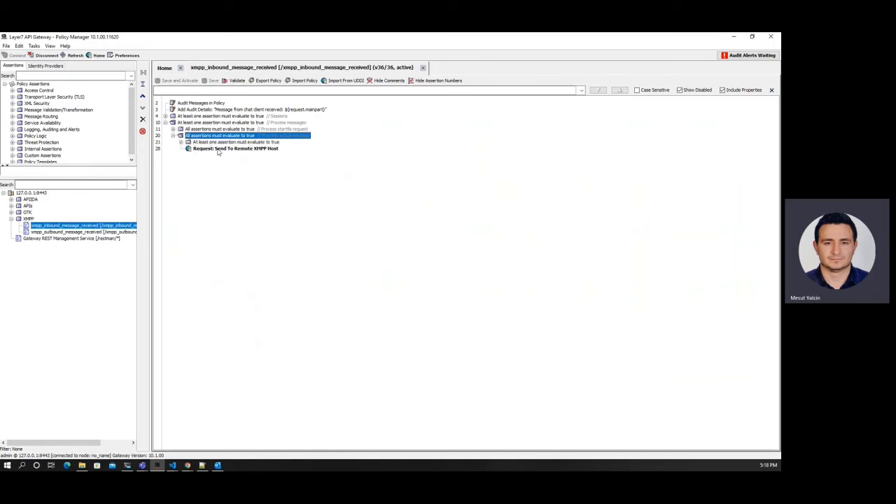
click(202, 142)
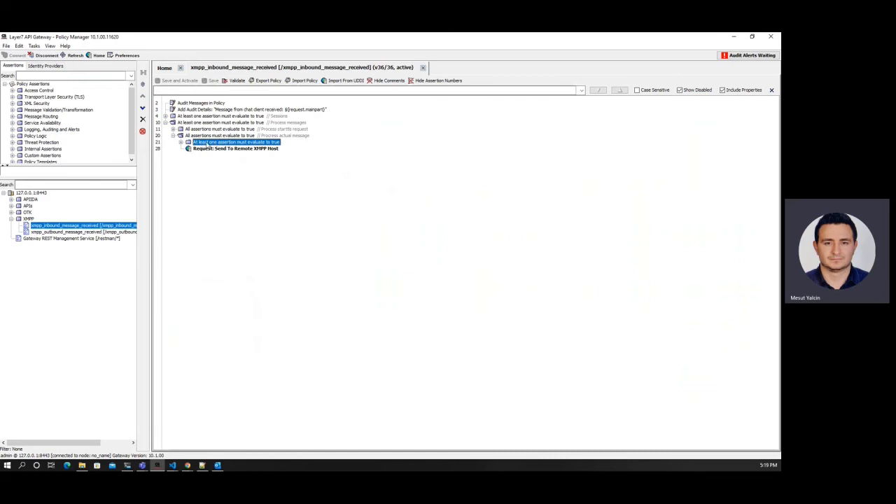
double_click(205, 143)
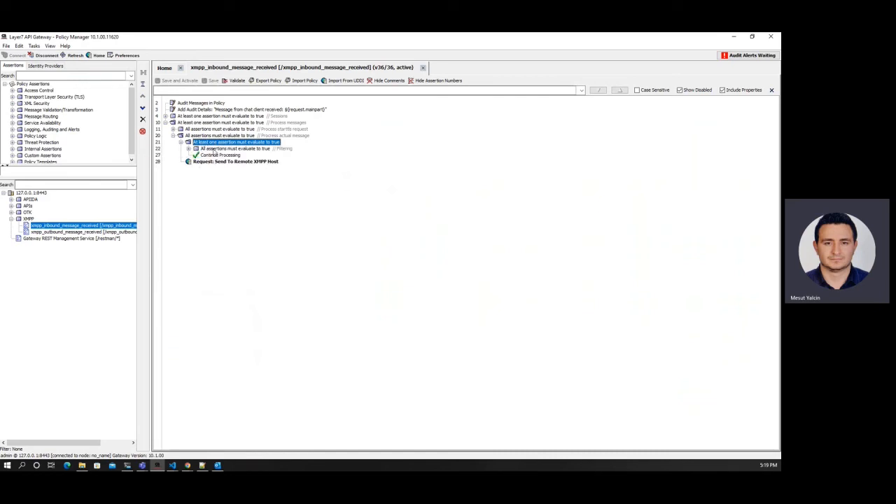
double_click(212, 149)
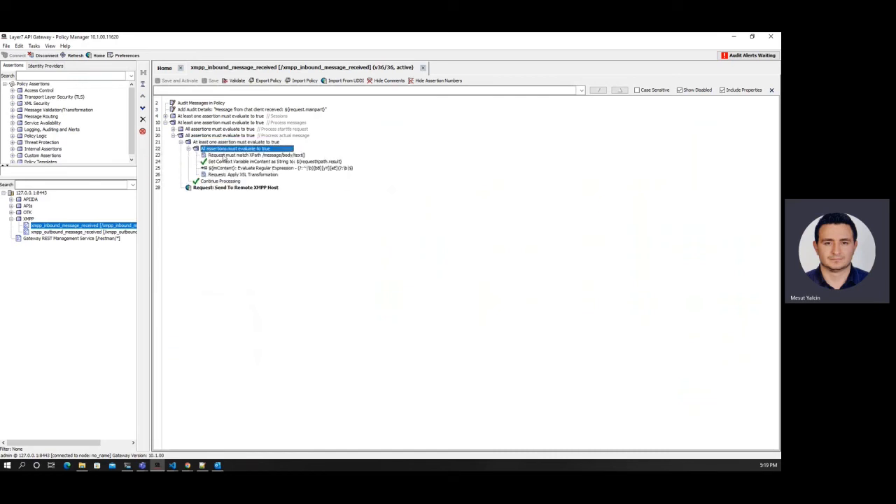
click(224, 156)
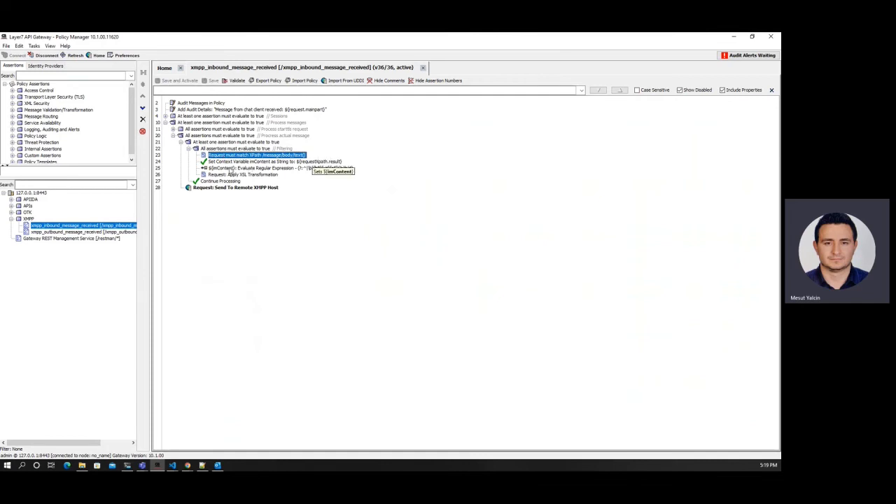
click(231, 170)
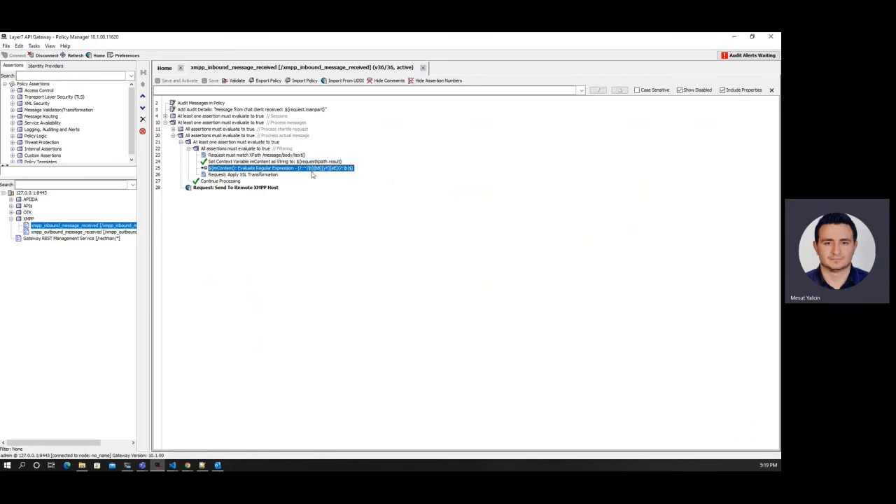
Step: Review Send To Remote XMPP Host settings, then open xmpp_outbound_message_received
click(236, 189)
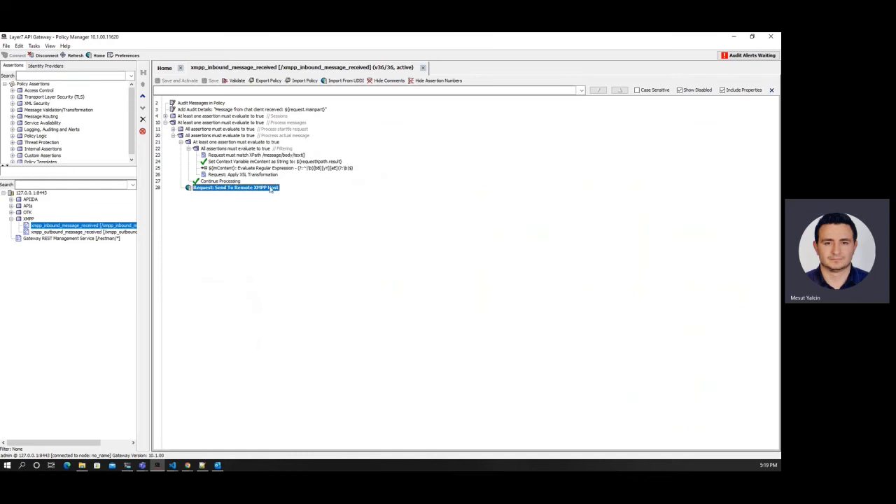
double_click(256, 191)
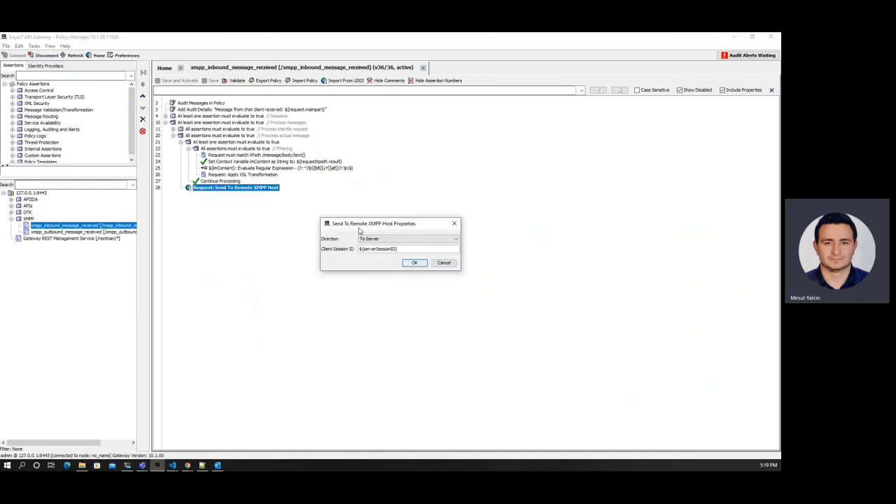
click(452, 226)
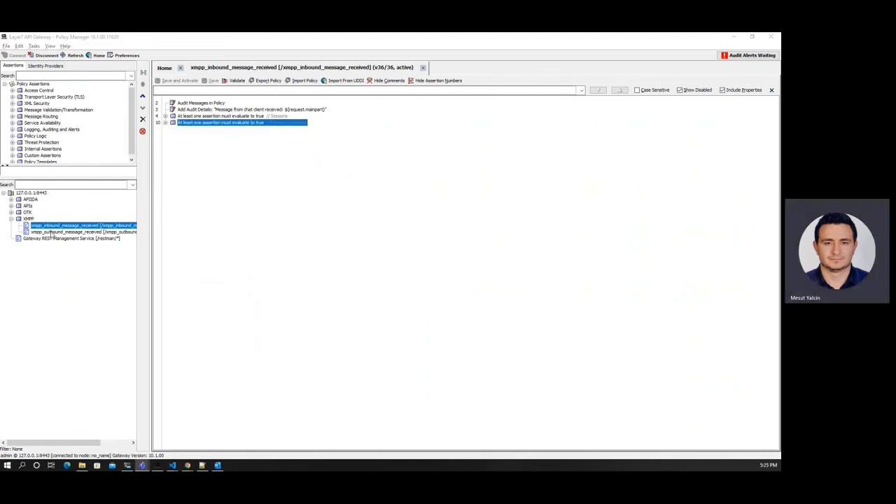
double_click(52, 232)
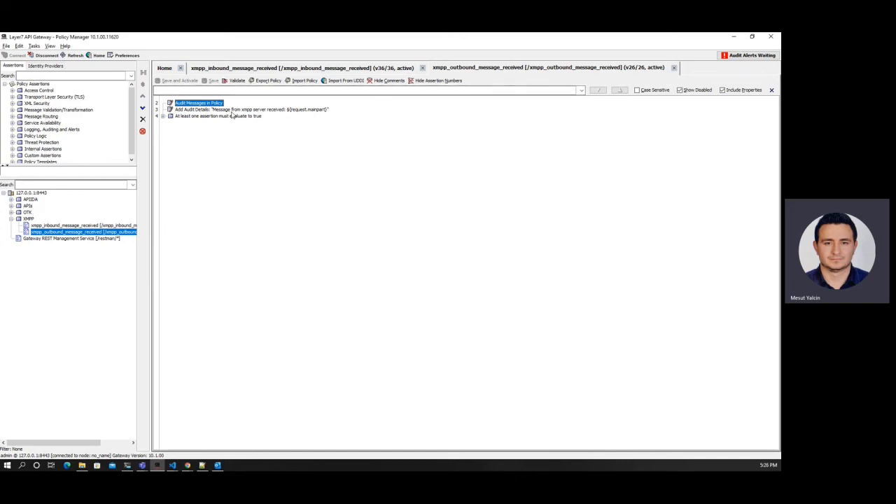
Step: Expand the outbound policy's TLS branch and review the Start TLS On XMPP Session settings
double_click(192, 117)
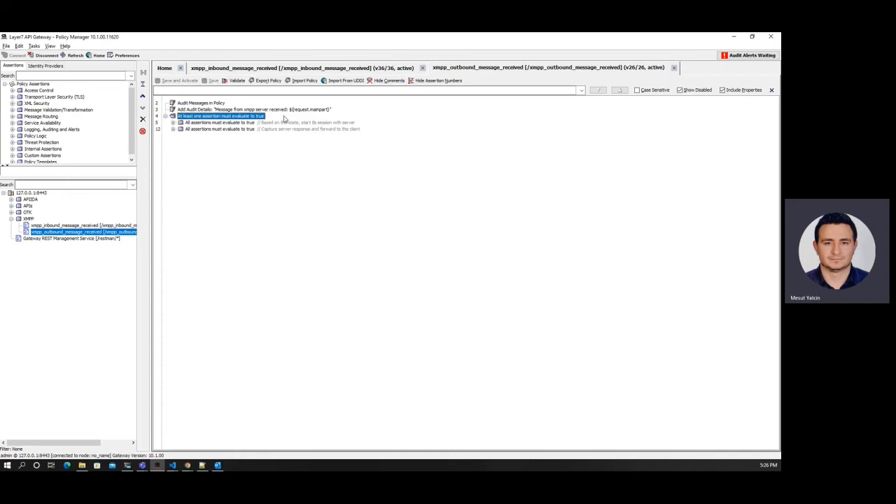
double_click(191, 123)
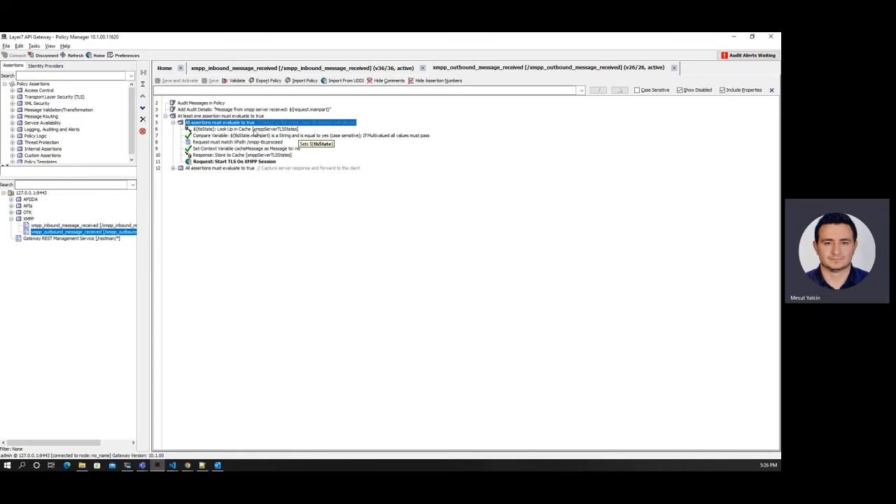
click(236, 163)
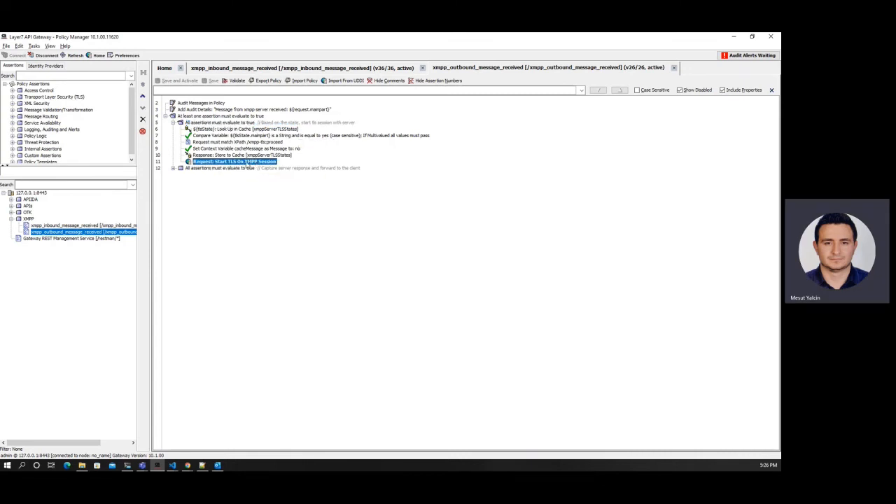
double_click(246, 163)
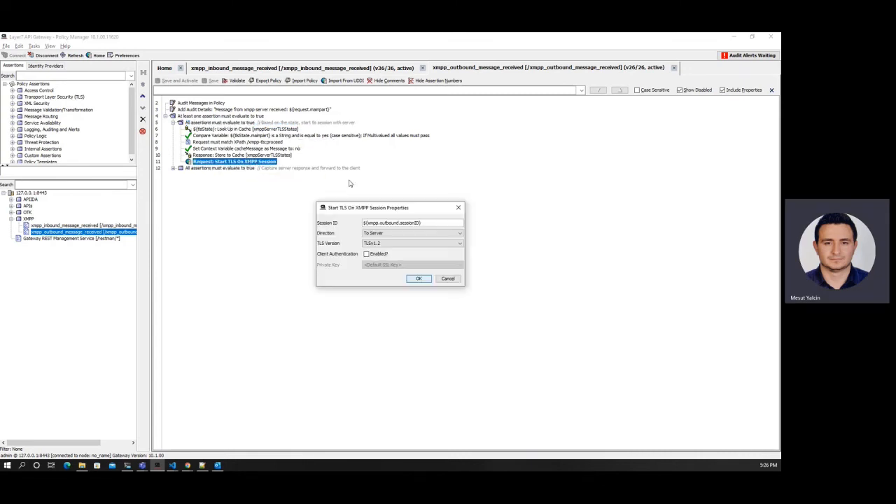
click(458, 209)
Step: Expand the server-response forwarding branch and review its Send To Remote XMPP Host settings
double_click(203, 123)
click(205, 131)
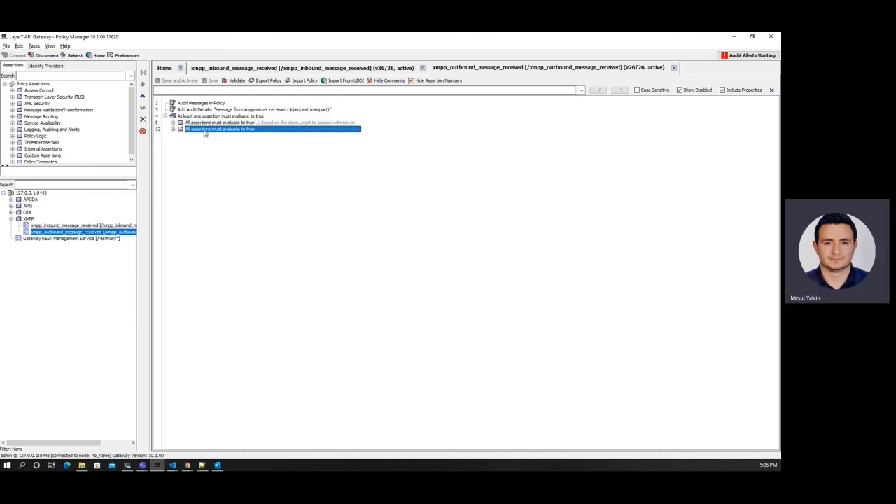
double_click(204, 131)
click(217, 137)
click(242, 142)
double_click(231, 143)
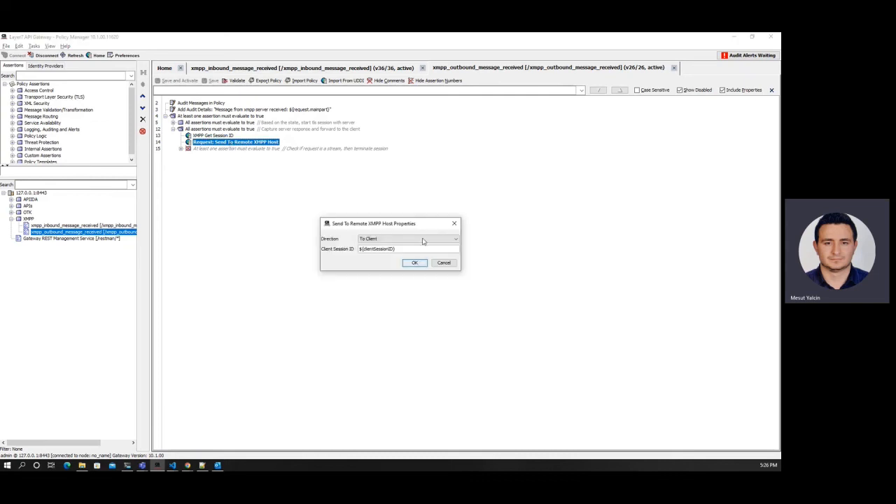
click(455, 224)
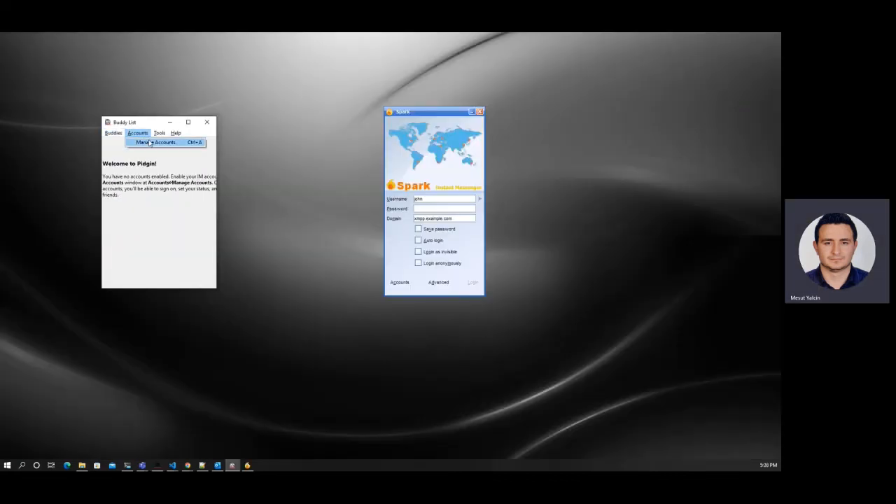
Step: Add a new XMPP account in Pidgin for the chat user on domain 127.0.0.1
click(149, 143)
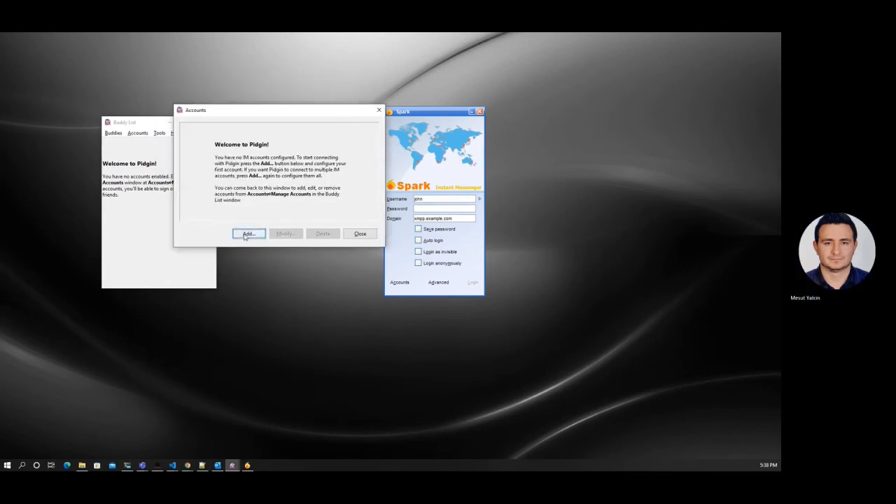
drag(366, 75, 366, 102)
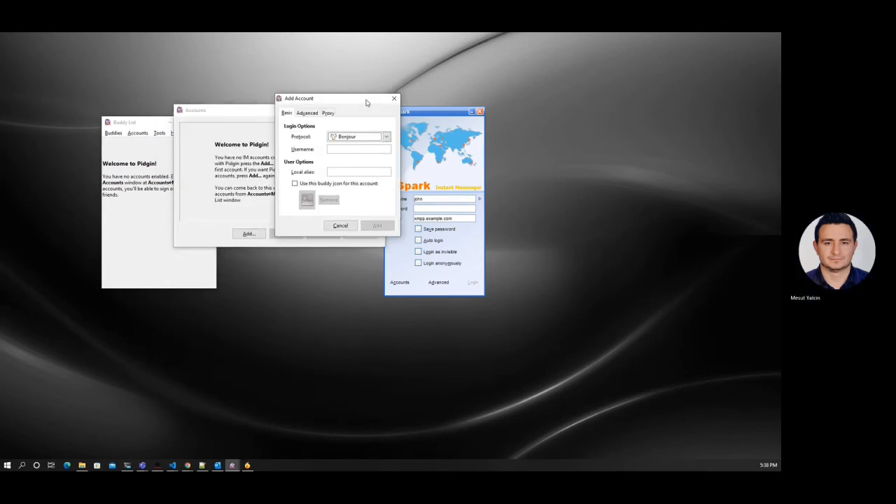
click(373, 137)
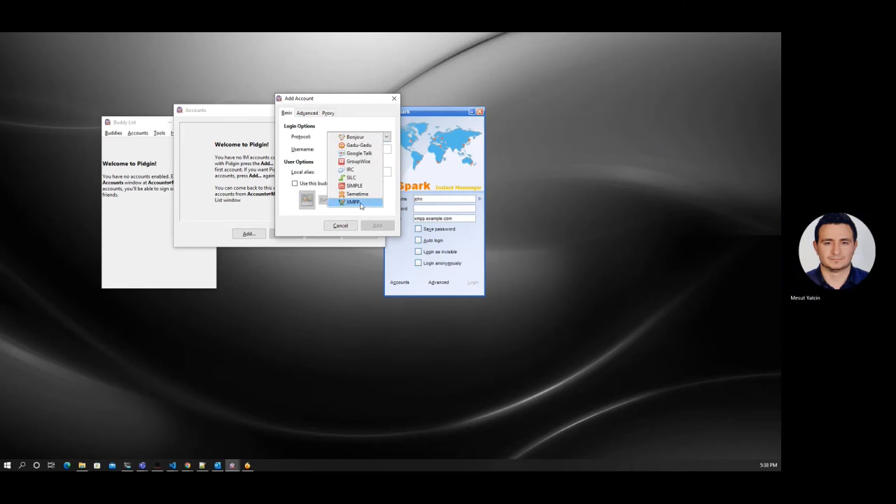
click(360, 201)
click(356, 149)
text(jan)
key(Tab)
text(12)
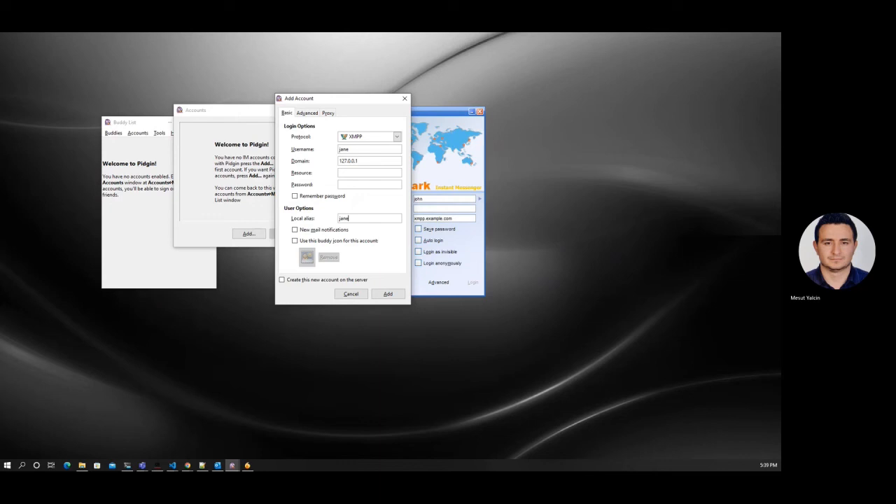
click(387, 294)
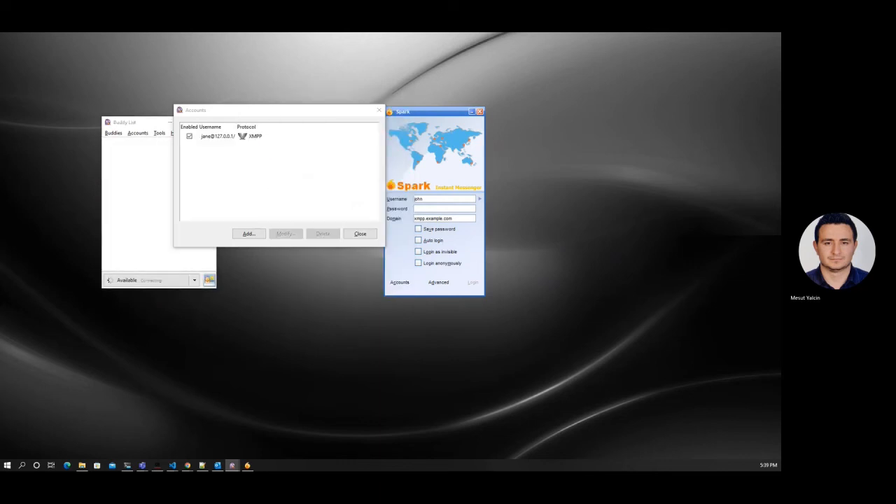
Step: Enter the account password to sign the new XMPP account in
click(283, 198)
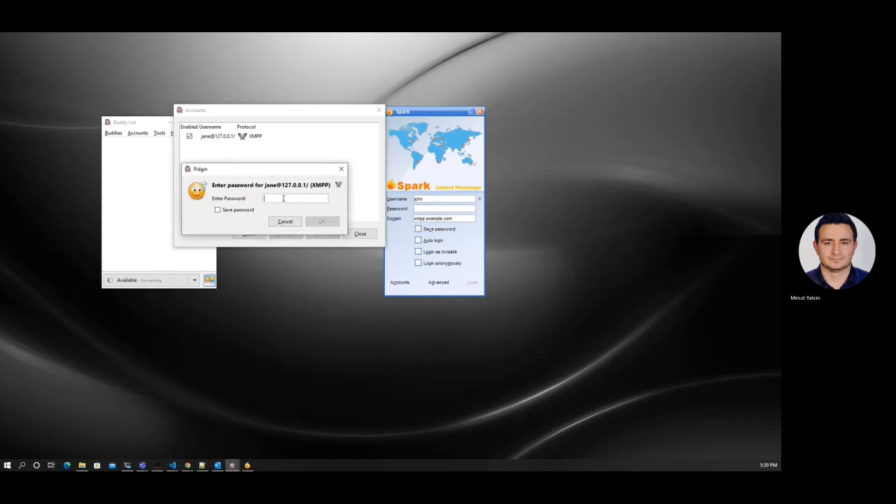
text(123)
key(Return)
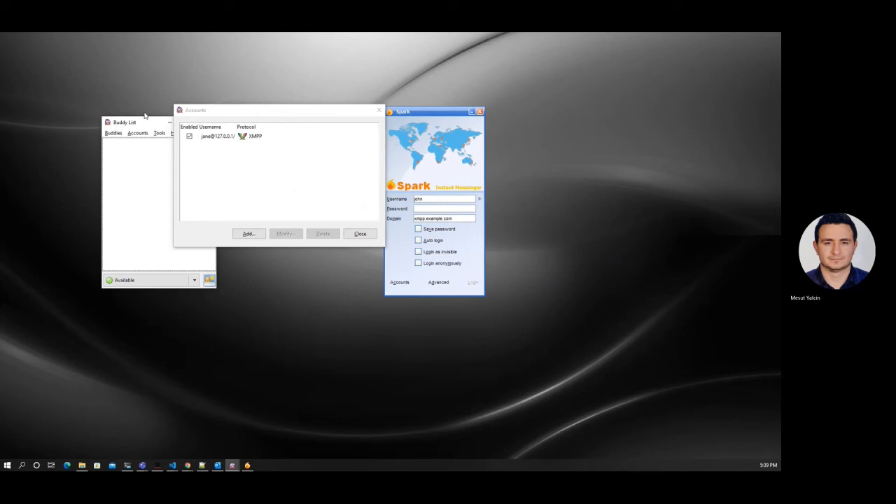
drag(240, 114, 273, 110)
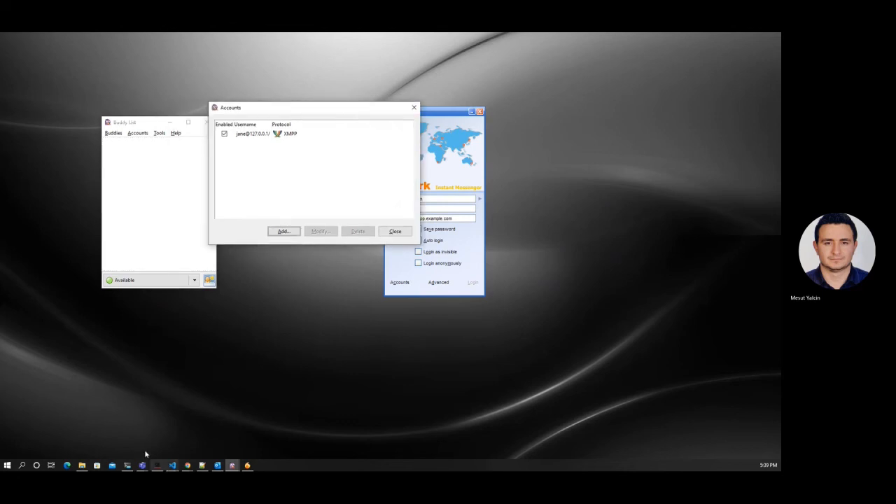
Step: Check the Openfire admin console's user summary in the browser
click(187, 465)
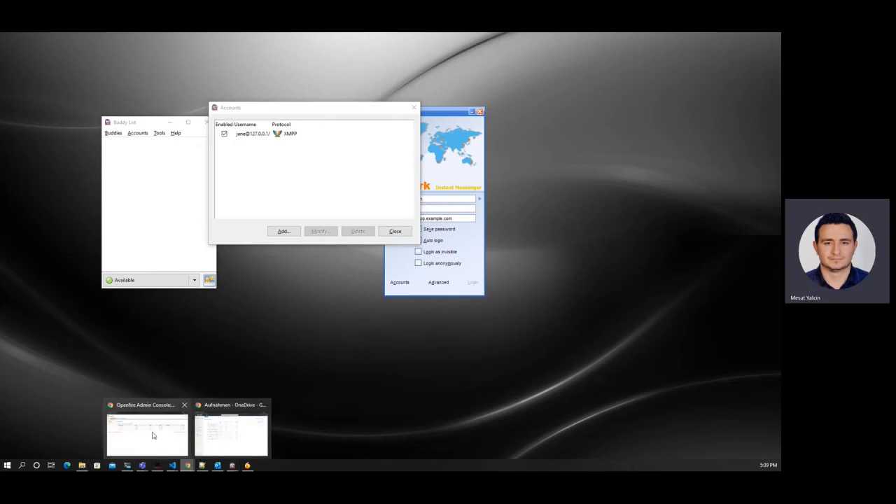
click(153, 435)
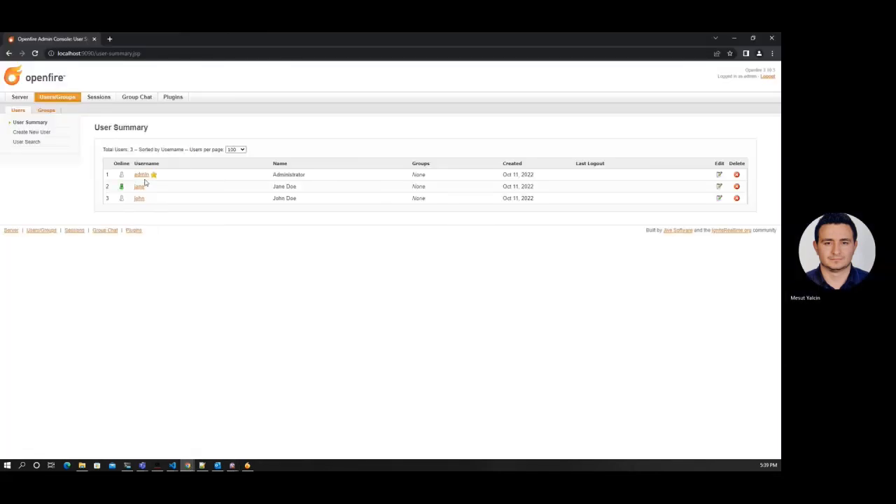
click(735, 39)
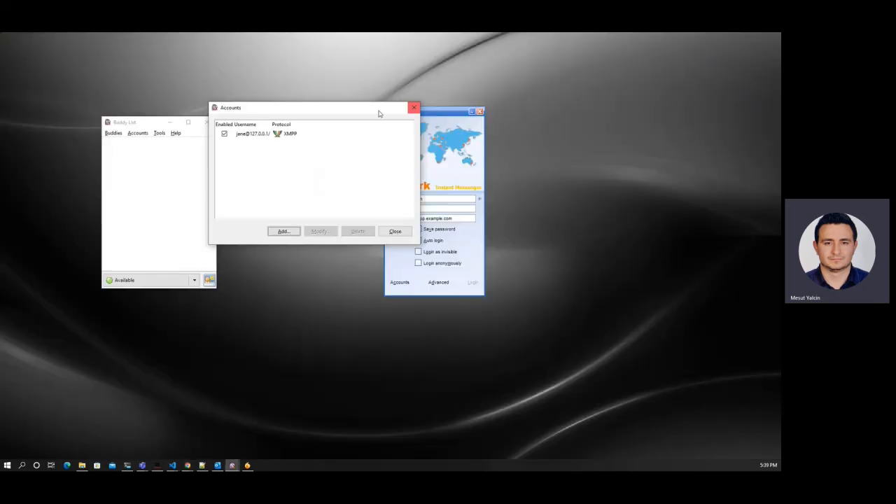
Step: Close Pidgin's Accounts window and sign in to Spark with the account password
click(395, 231)
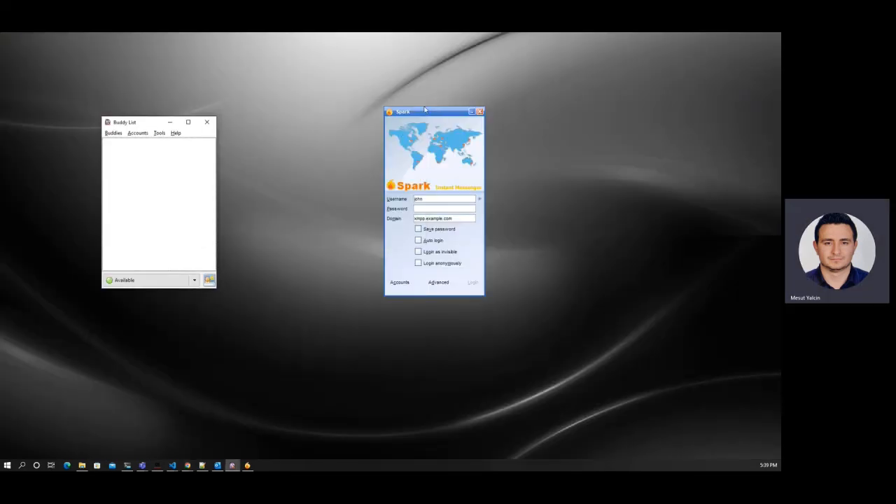
drag(423, 111, 450, 110)
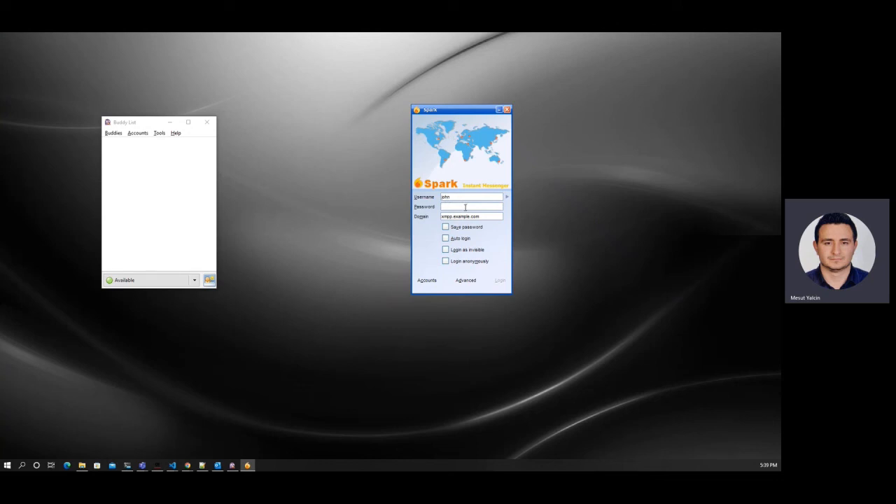
text(12345)
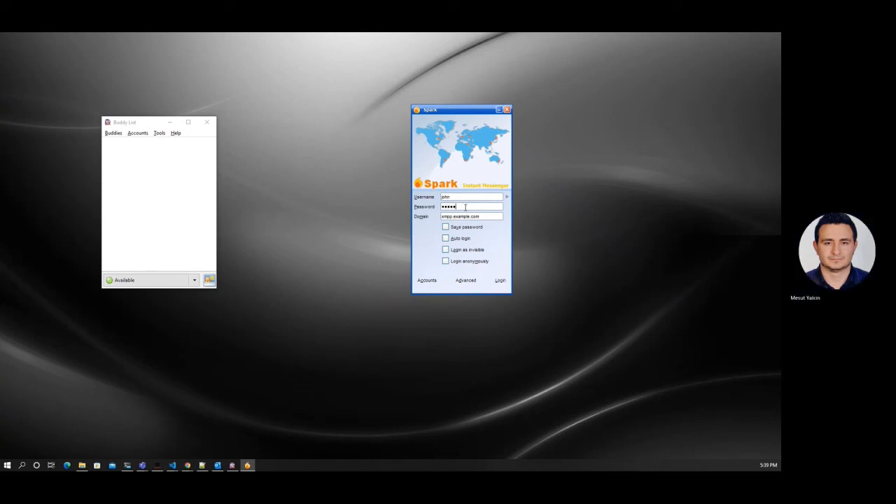
click(500, 280)
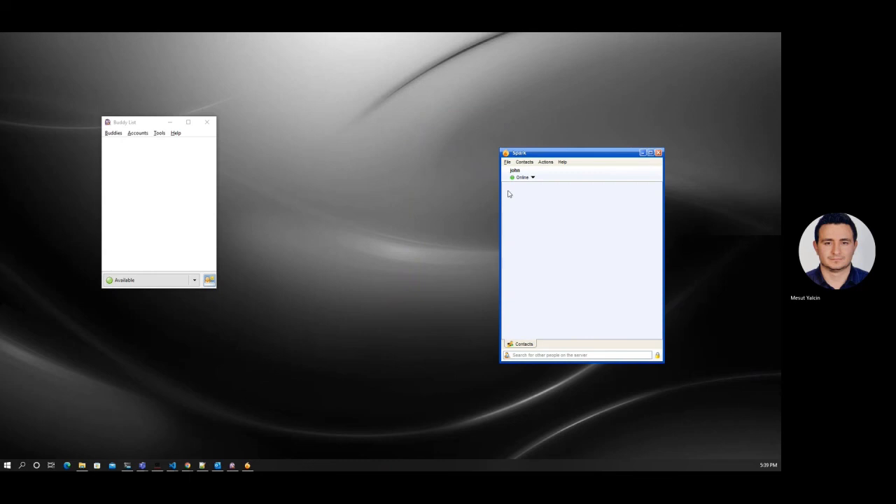
Step: Reload Openfire's User Summary to confirm both chat users are online
drag(539, 153, 310, 121)
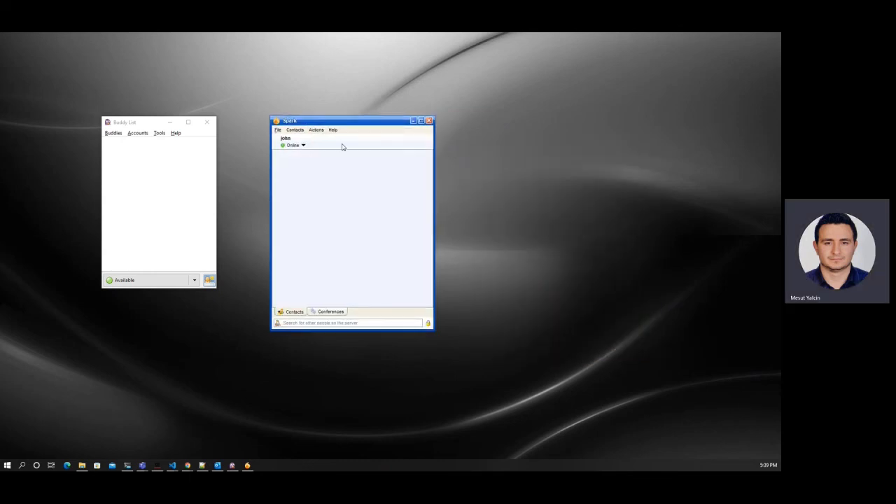
click(187, 465)
click(35, 53)
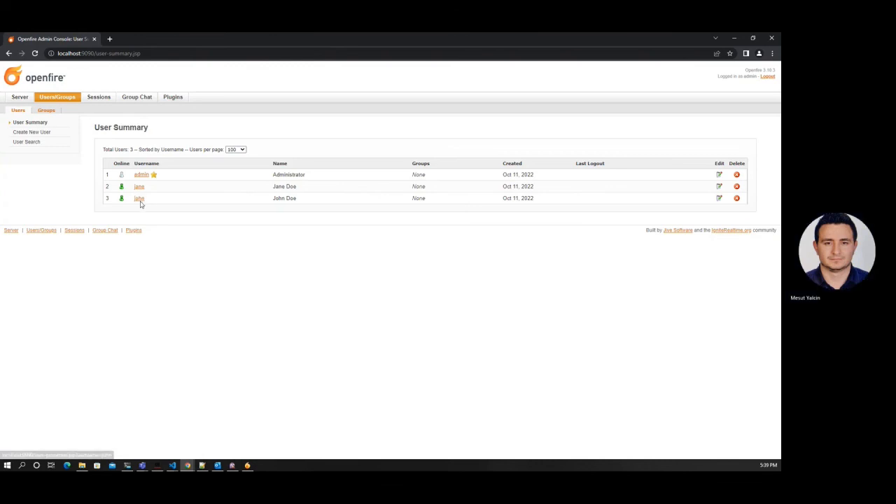
Step: Add the Pidgin user to Spark's Friends group, then authorize and add the Spark user back in Pidgin
click(733, 38)
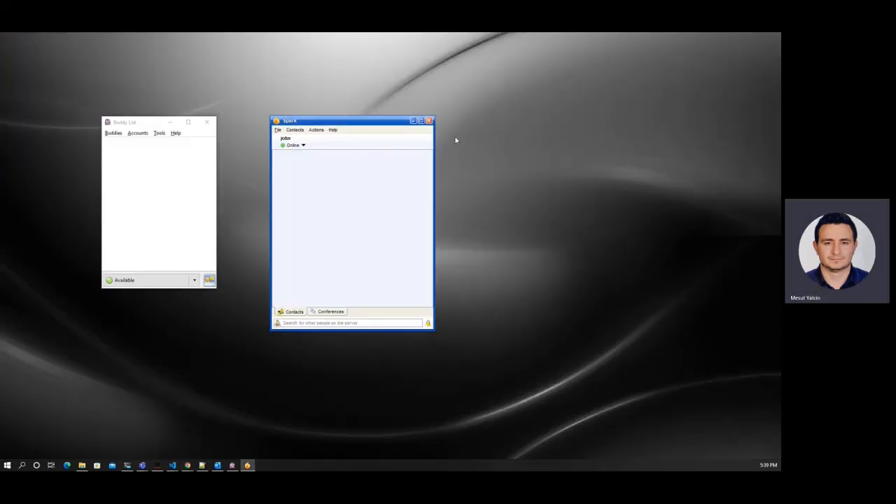
click(295, 130)
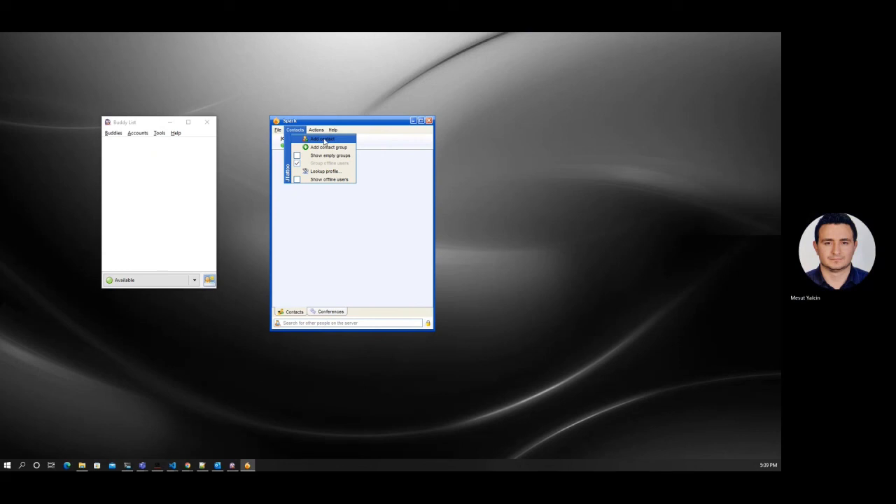
click(324, 140)
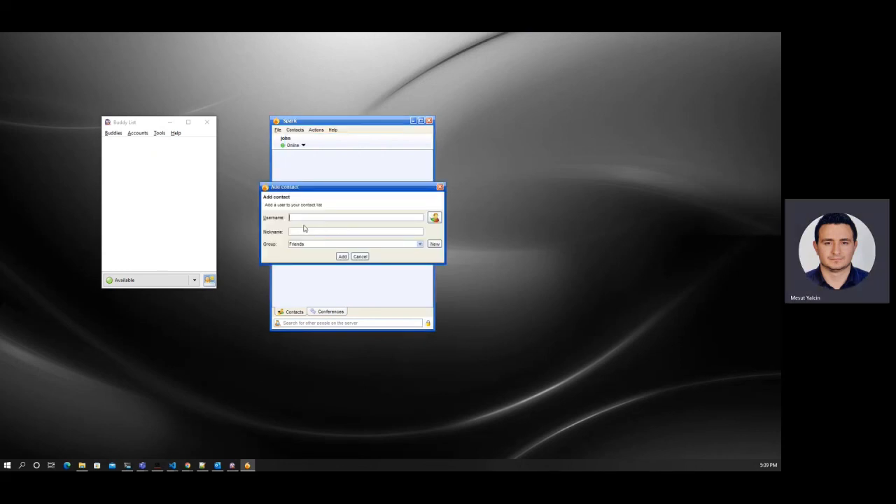
click(342, 256)
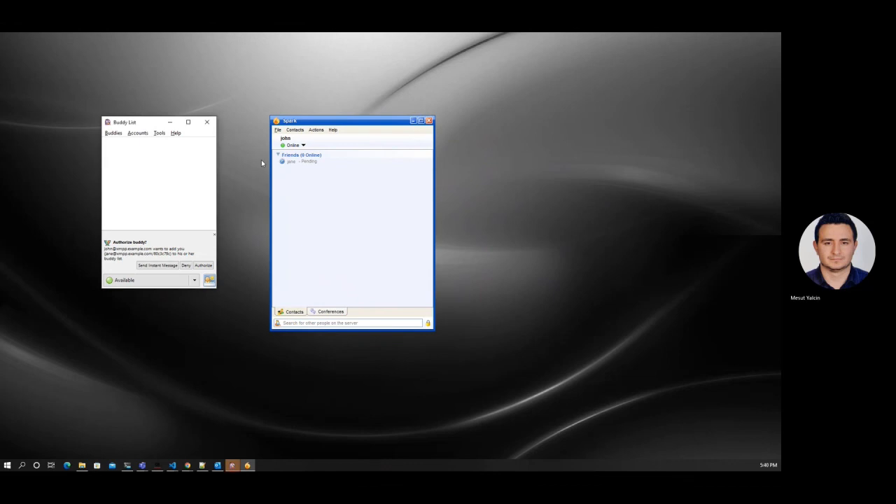
click(203, 265)
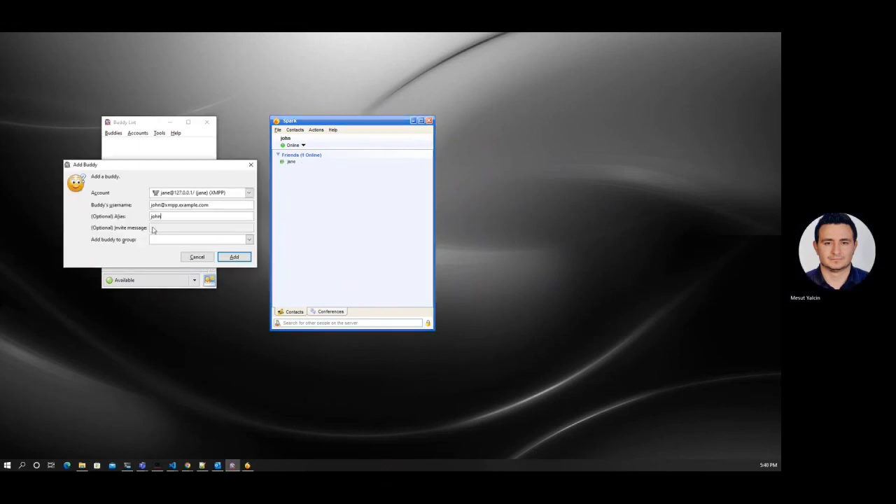
click(228, 257)
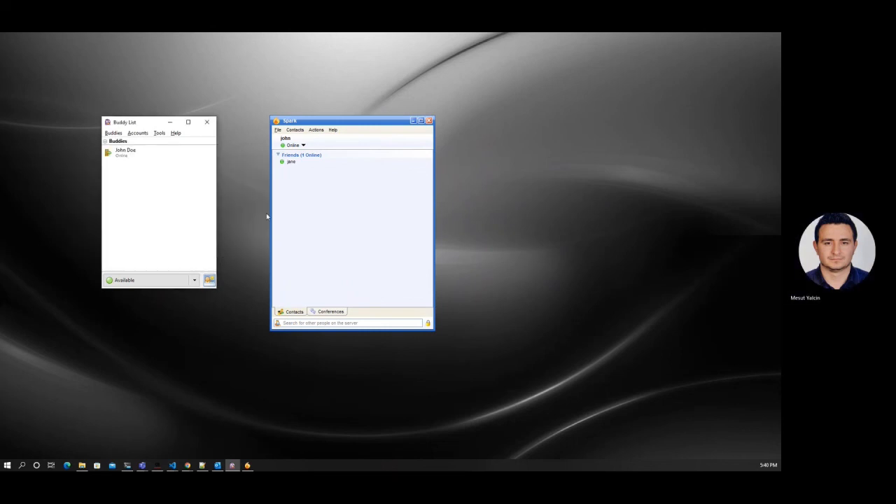
Step: Start a Spark chat with the Pidgin user and send a greeting
right_click(291, 161)
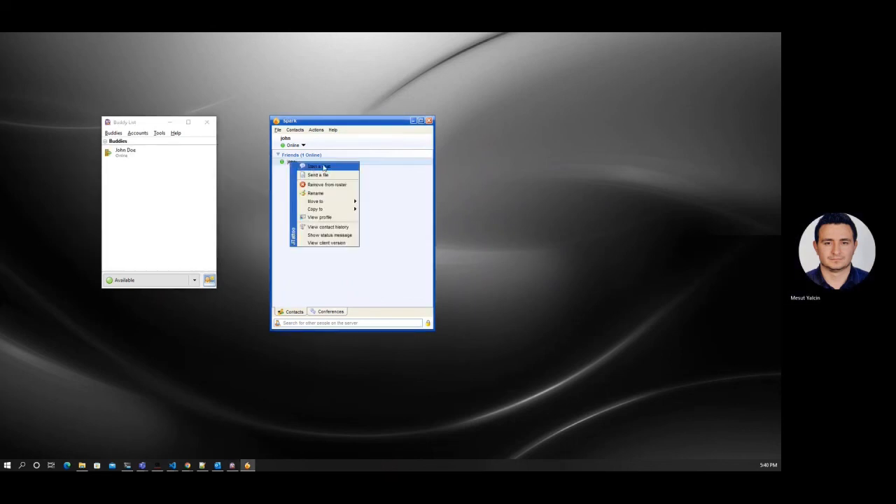
click(323, 168)
text(hi jan)
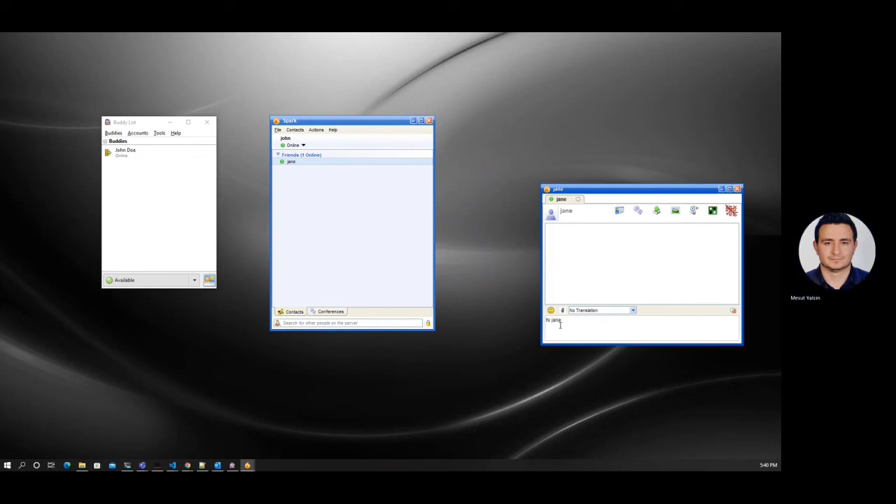
text(e)
key(Return)
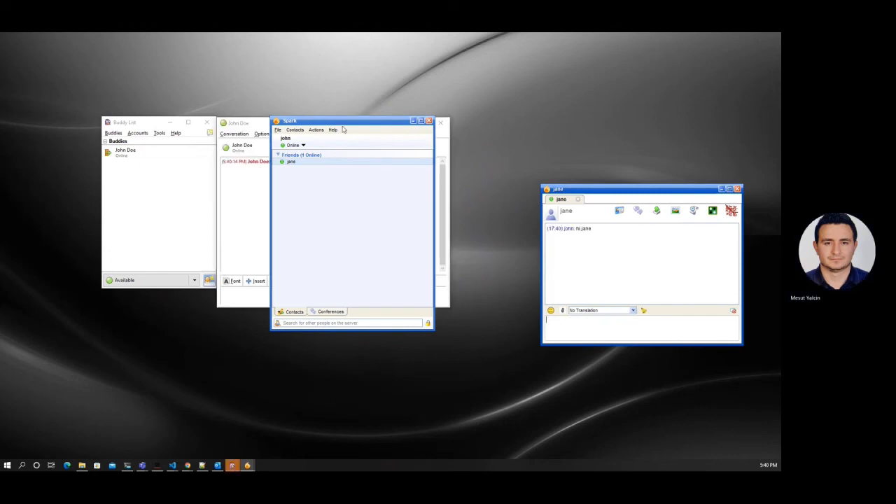
Step: Reply 'hello' from Pidgin's conversation window
drag(341, 129, 550, 96)
drag(320, 121, 223, 203)
text(hello john)
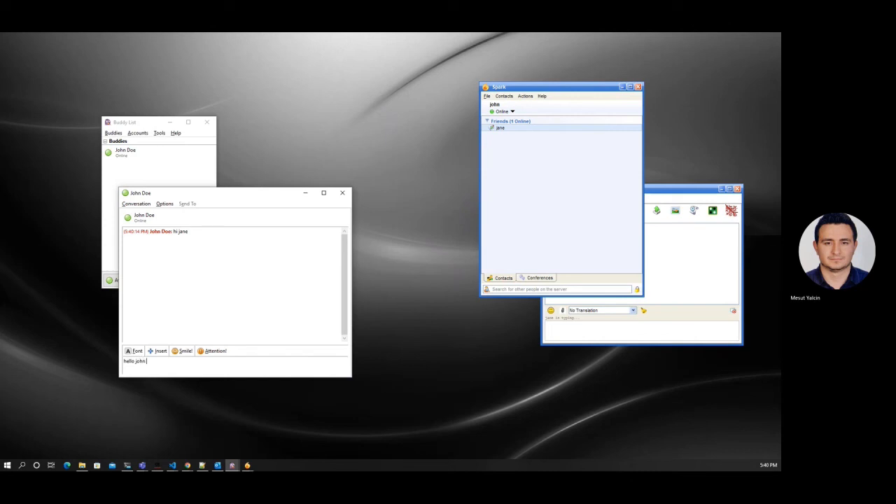
key(Return)
Step: Send 'see you.' from Spark and highlight the received 'Adios' text
click(577, 330)
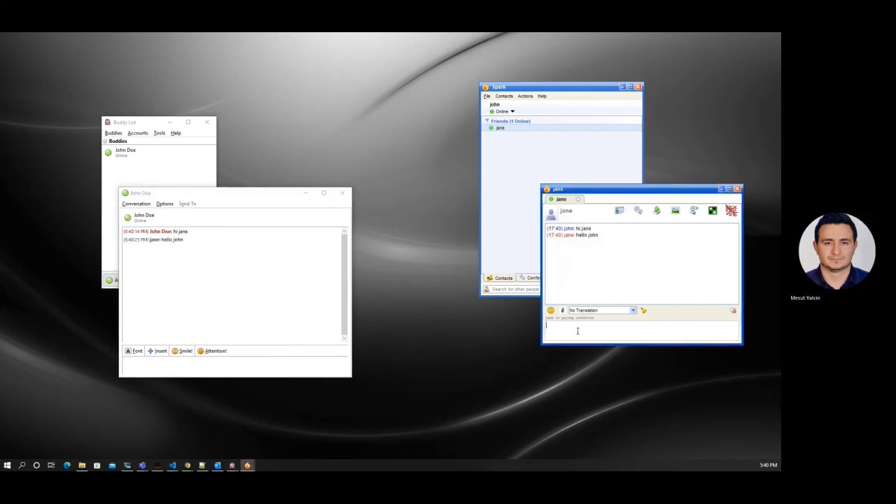
text(see you.)
key(Return)
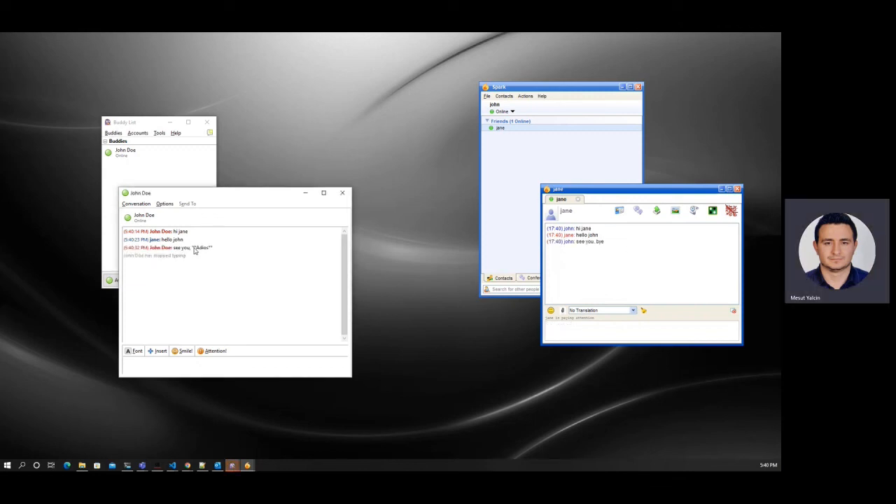
drag(194, 248, 213, 249)
click(212, 249)
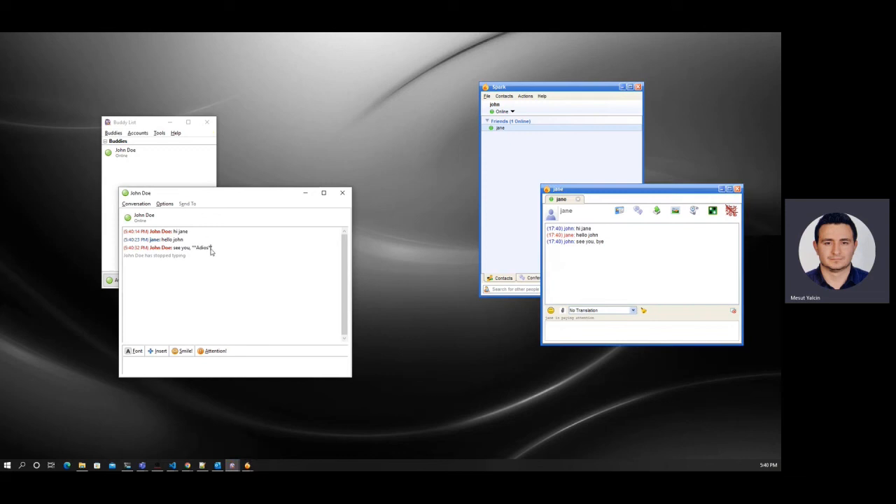
drag(192, 247, 218, 247)
click(218, 247)
Step: Send 'bye' from Pidgin and check it arrives in the Spark chat
click(179, 367)
text(by)
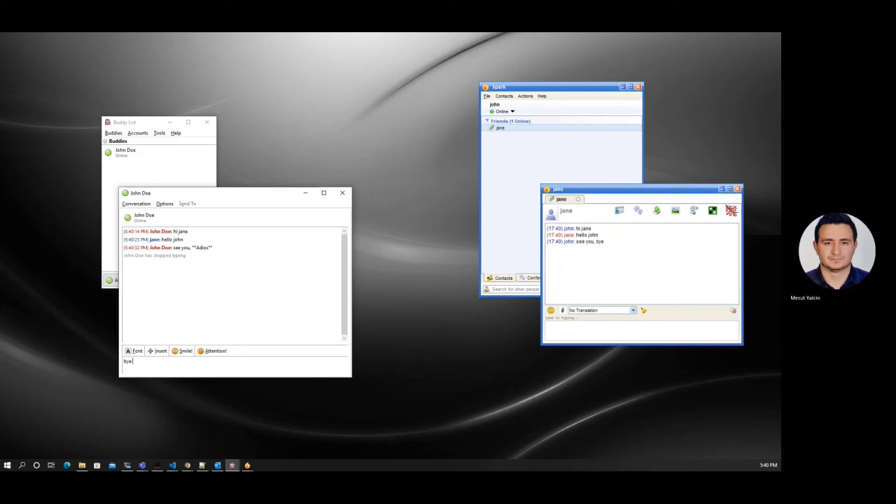
text(e)
key(Return)
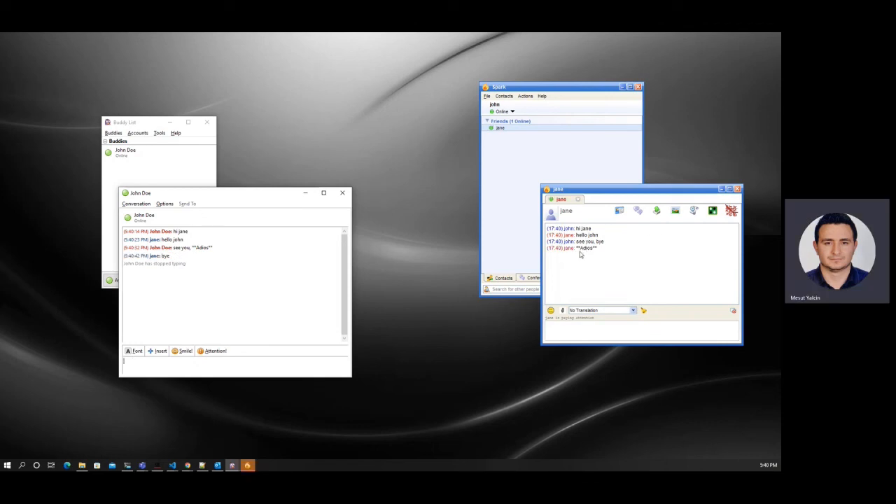
click(581, 252)
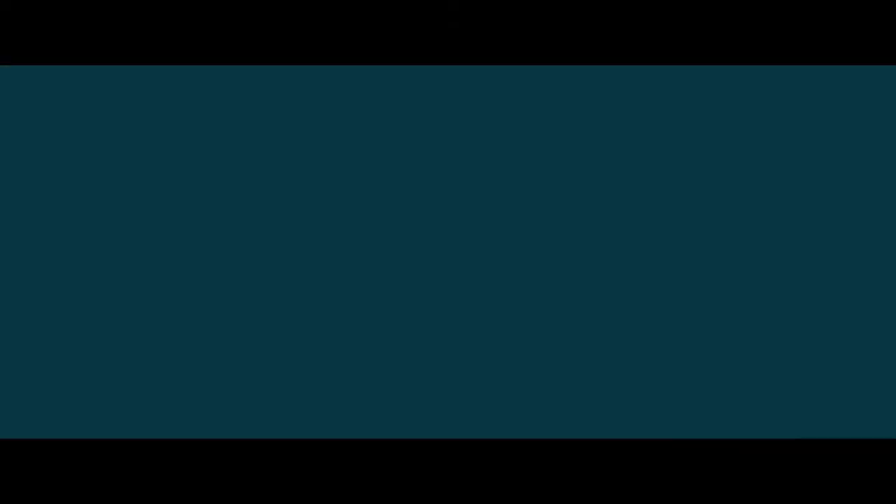